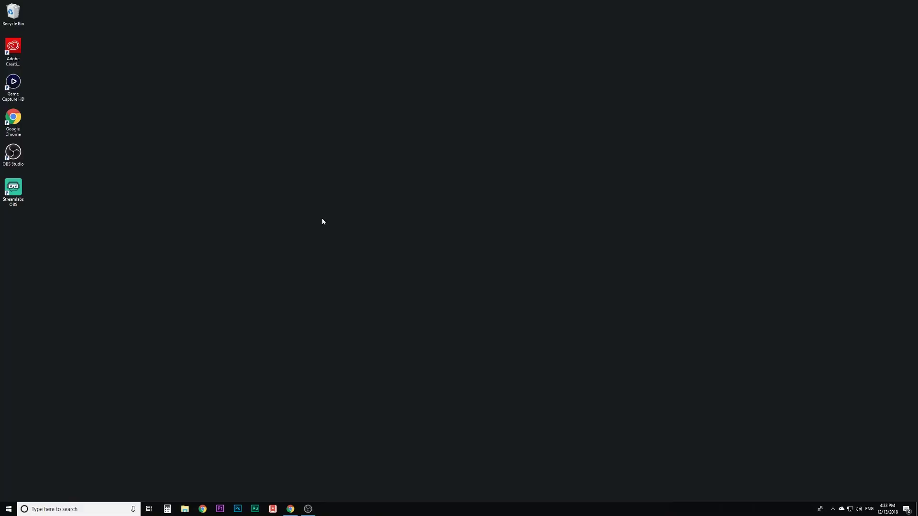
Create a new desktop folder named 'YouTube Banner' and bring Chrome forward.
right_click(323, 221)
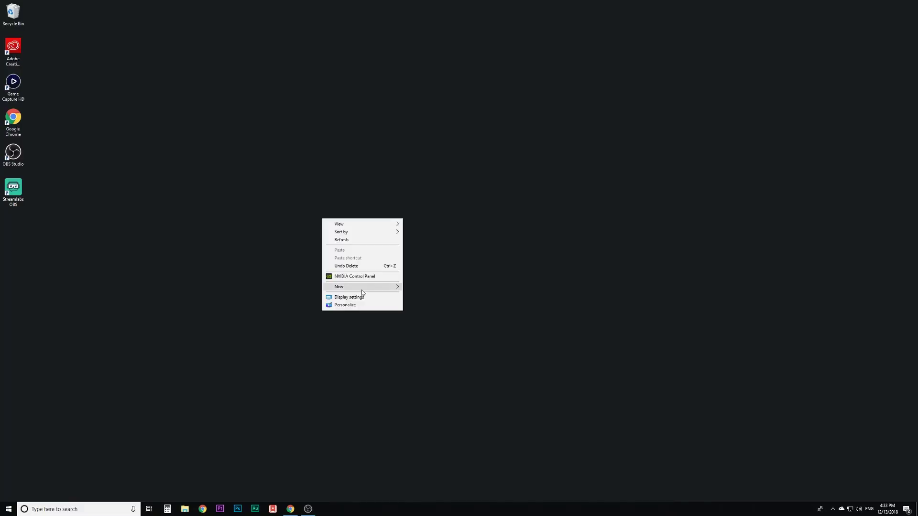
left_click(409, 287)
type("Y")
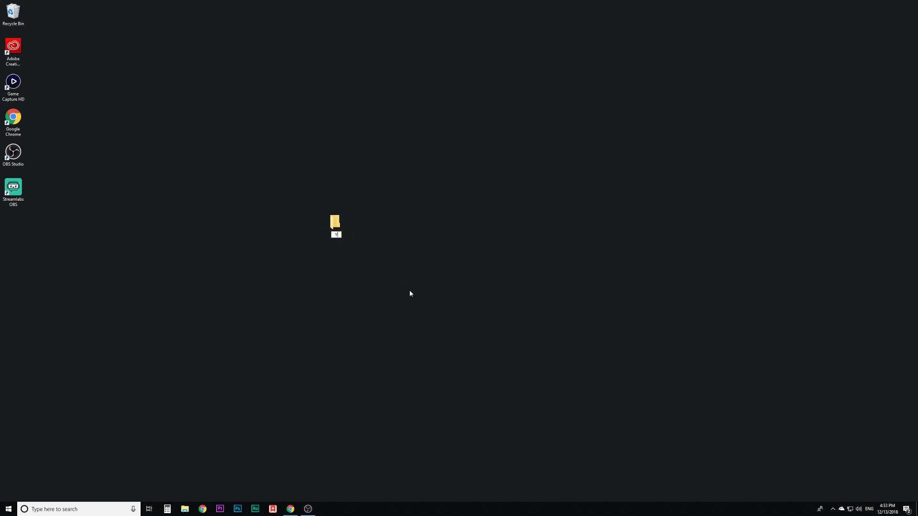
type("ouTube Banner")
key("Return")
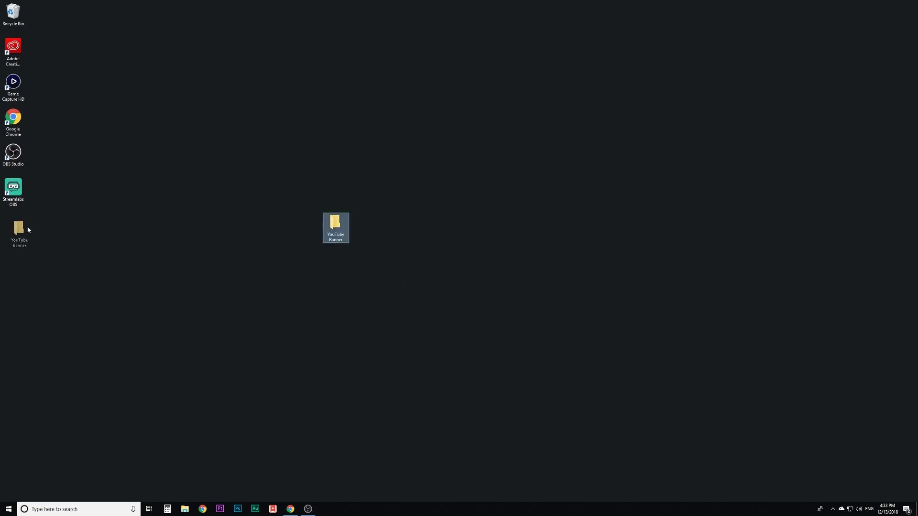
left_click(294, 513)
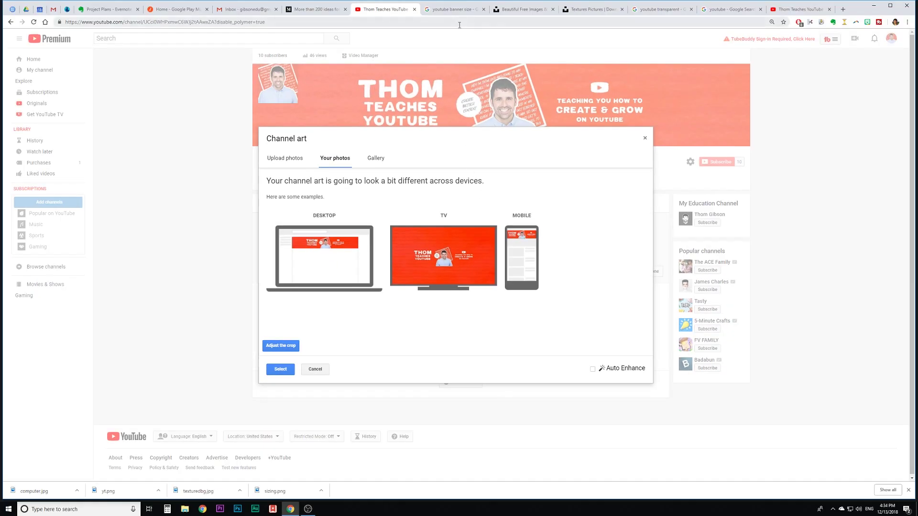
Switch to the browser tab with Google Images results for 'youtube banner size'.
left_click(458, 10)
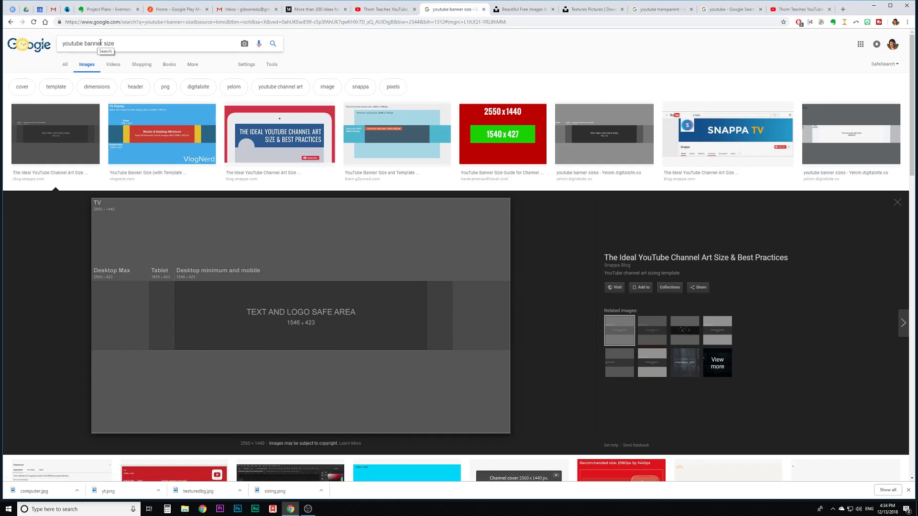
Save the 2560 × 1440 banner template as sizing.png in Desktop > YouTube Banner, then switch to Photoshop.
right_click(308, 266)
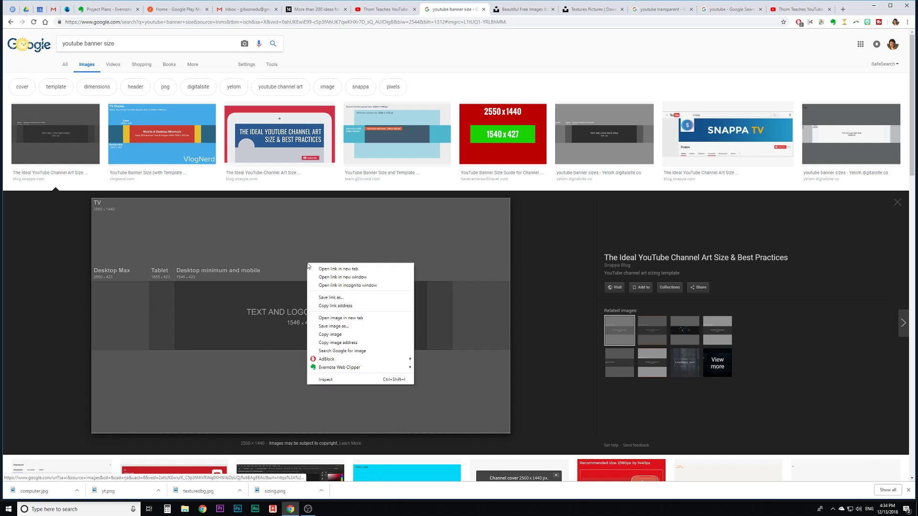
left_click(353, 327)
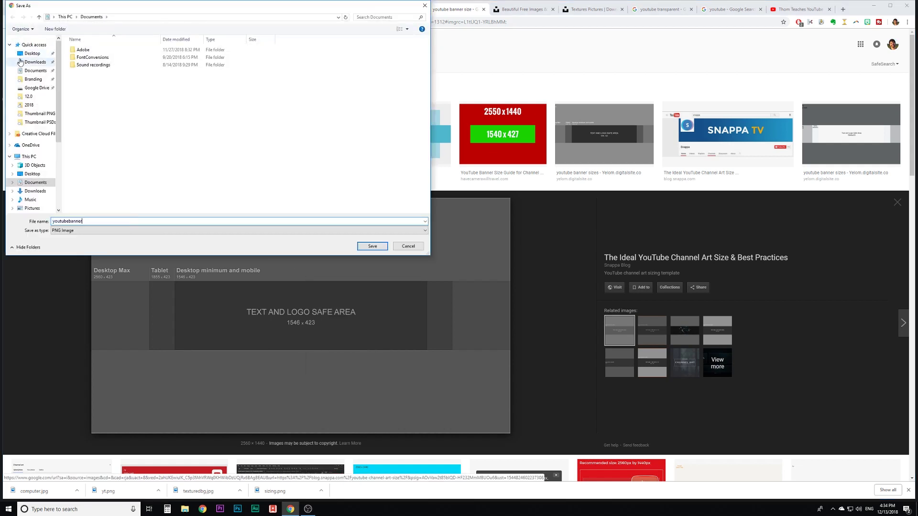
left_click(32, 54)
double_click(89, 50)
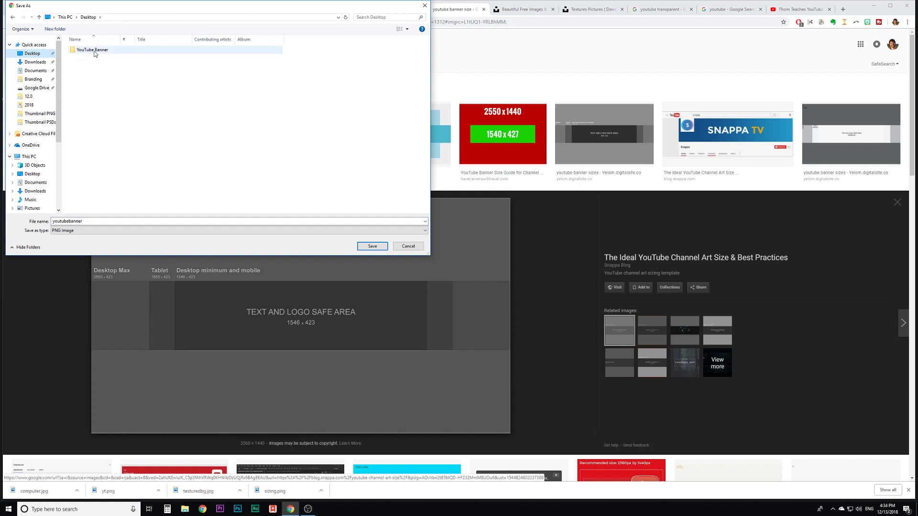
double_click(109, 221)
type("sizing")
left_click(372, 246)
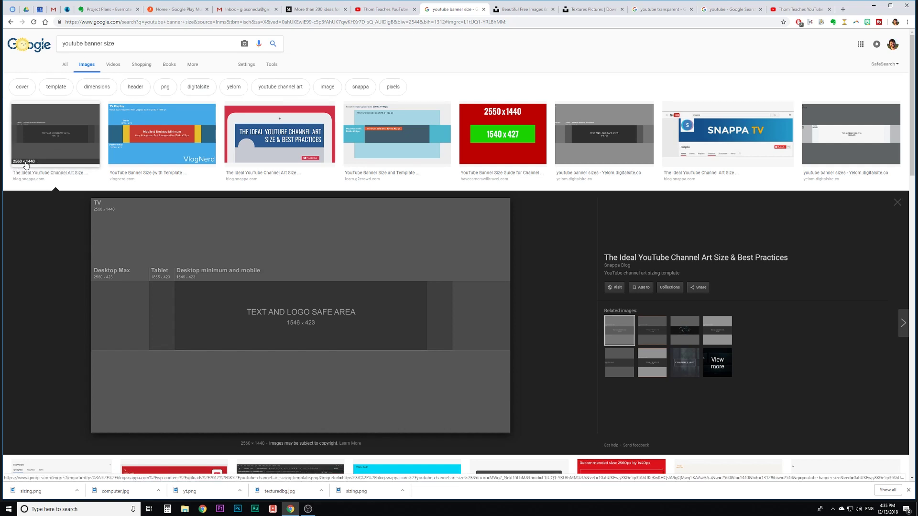
left_click(241, 511)
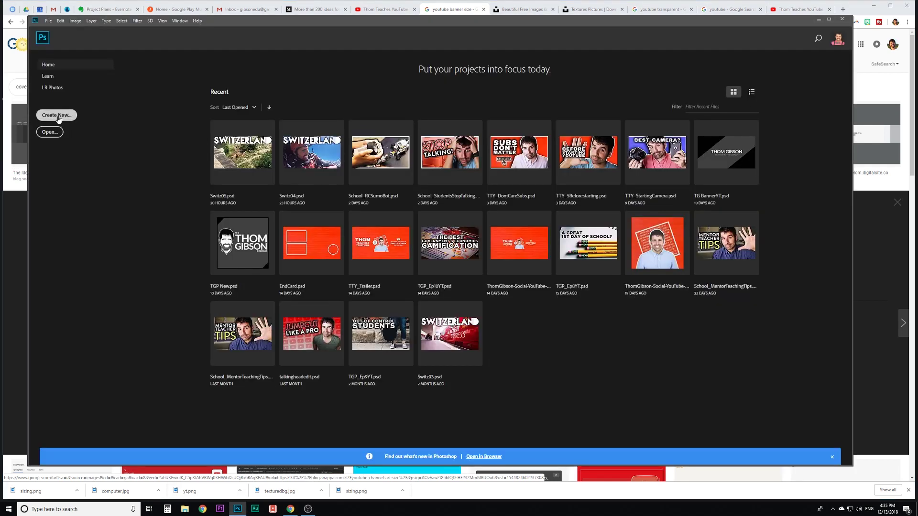
Create a new 2560×1440 pixel document named 'YouTube Banner'.
left_click(56, 116)
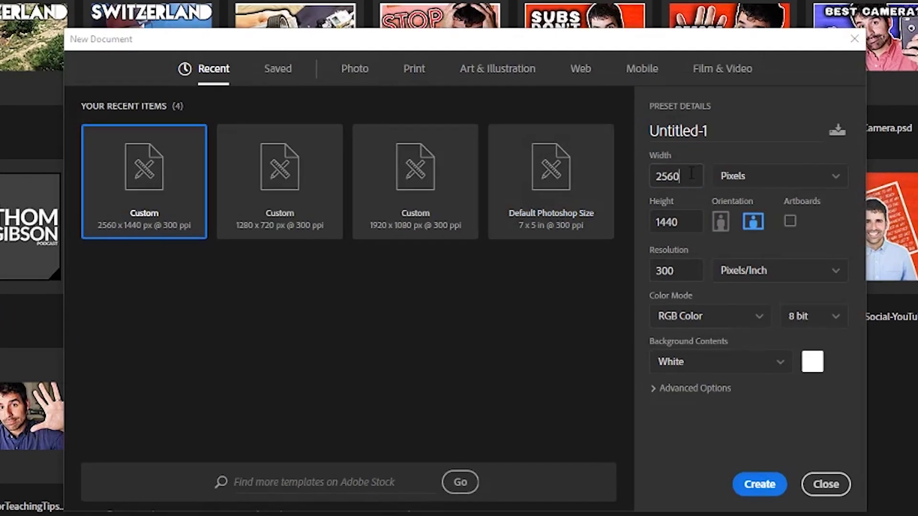
double_click(691, 173)
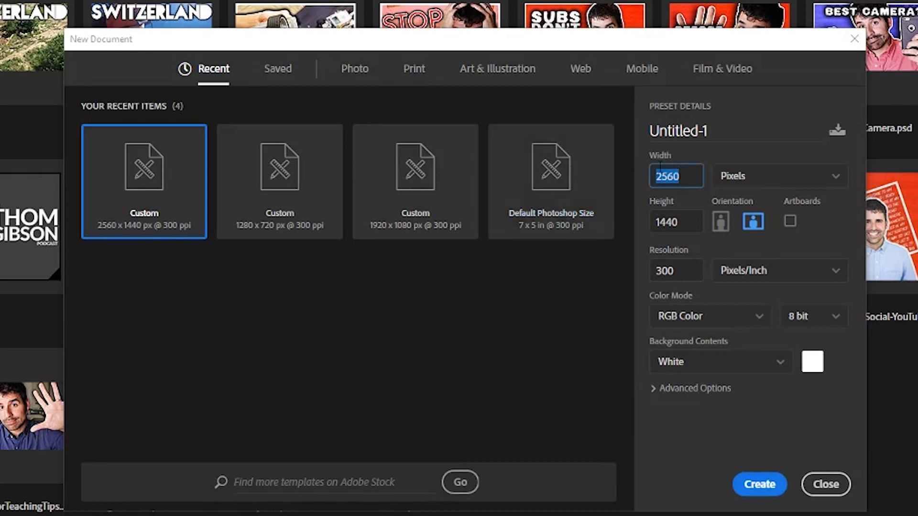
left_click(752, 178)
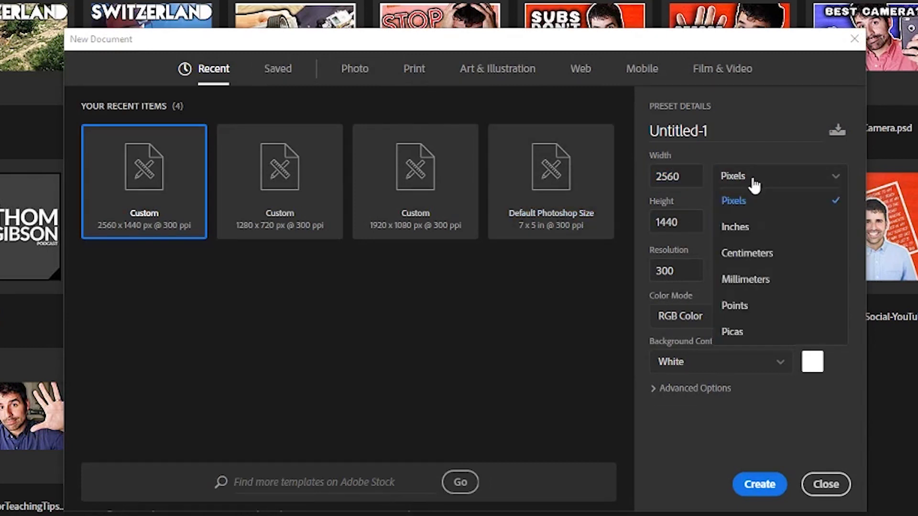
left_click(755, 226)
left_click(756, 184)
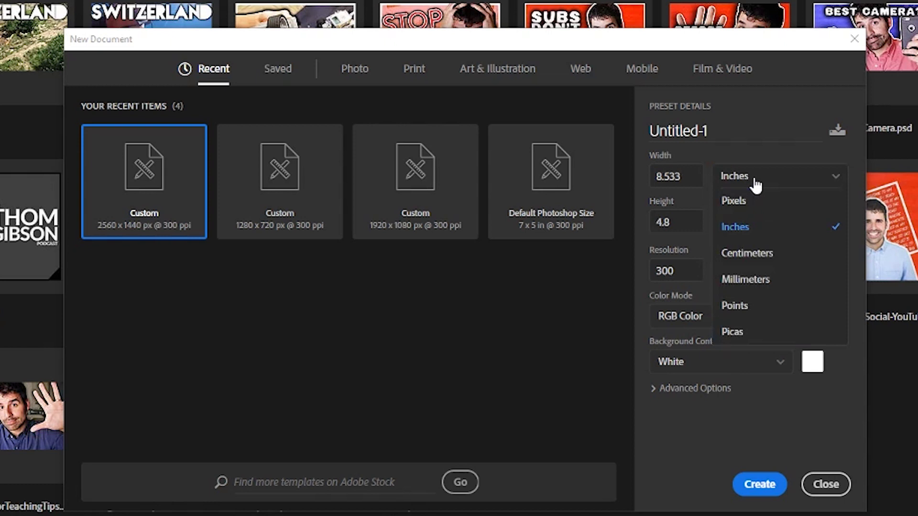
left_click(749, 256)
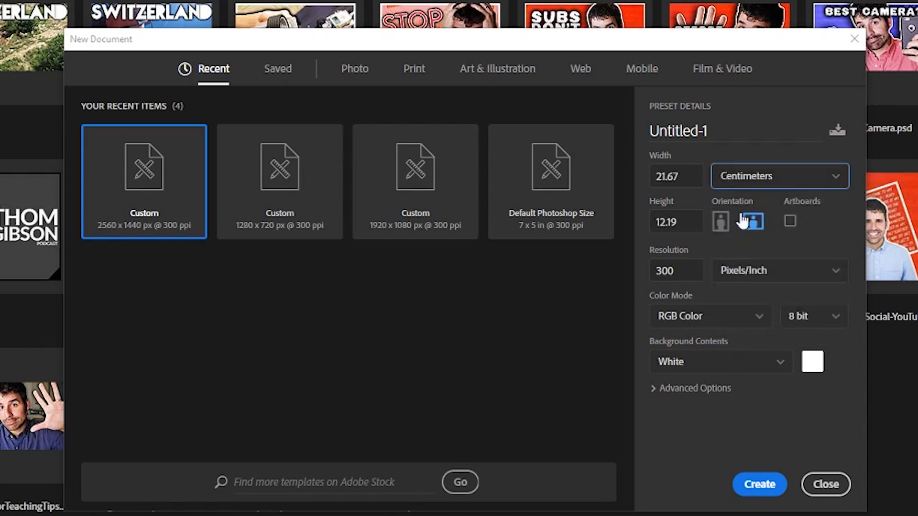
left_click(763, 184)
left_click(764, 204)
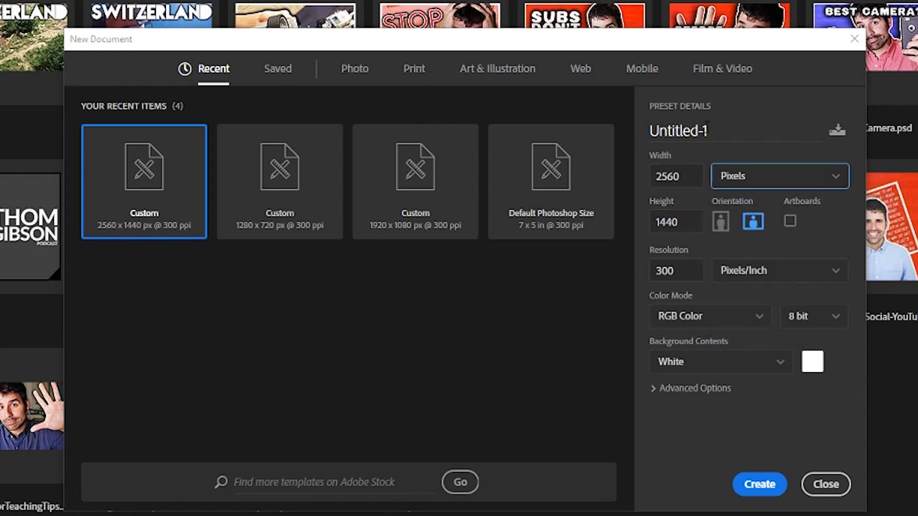
left_click_drag(731, 131, 625, 127)
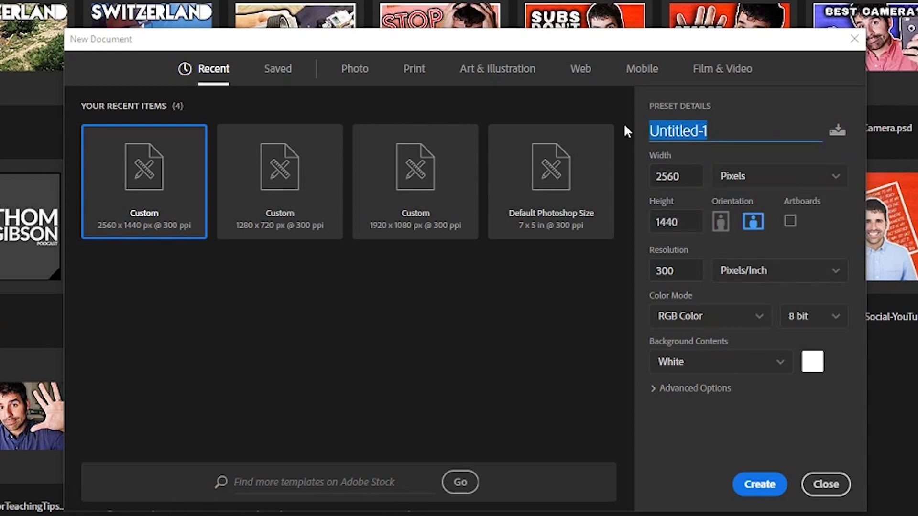
type("YouTube Banner")
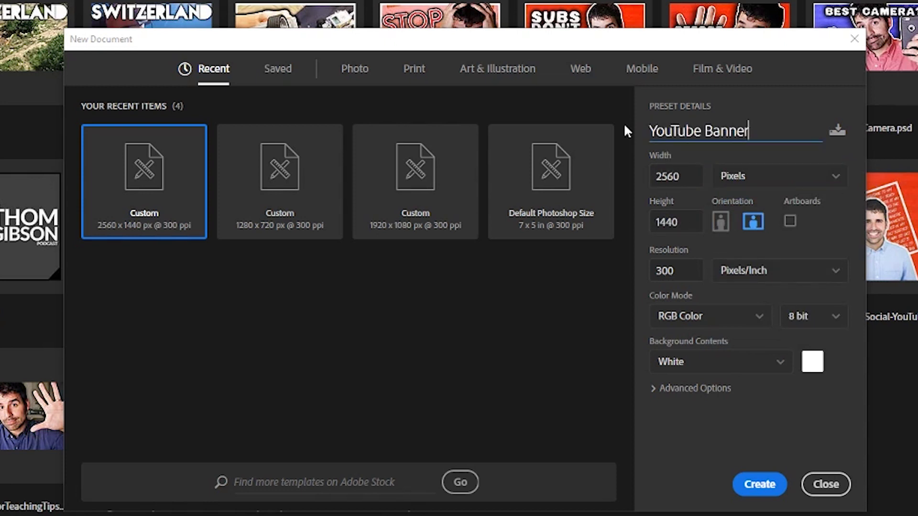
left_click(758, 485)
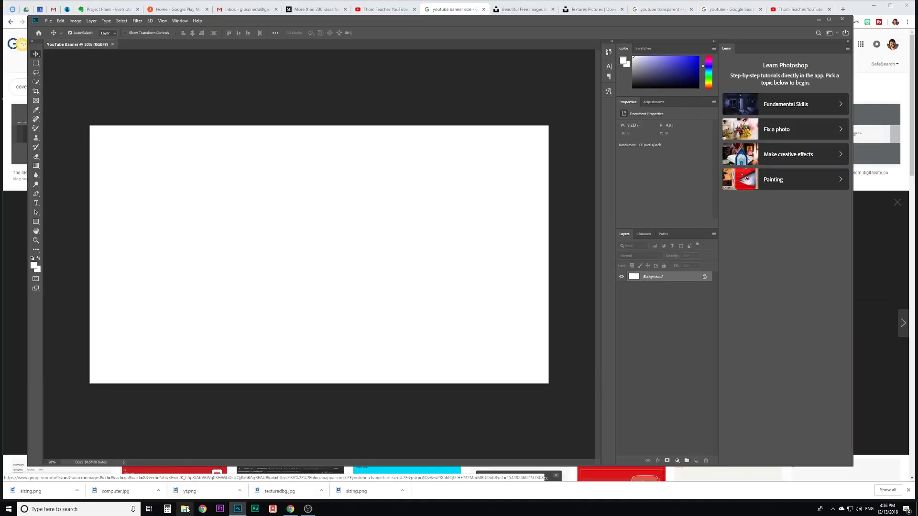
Drag sizing.png from the YouTube Banner folder onto the canvas and commit it.
left_click(185, 509)
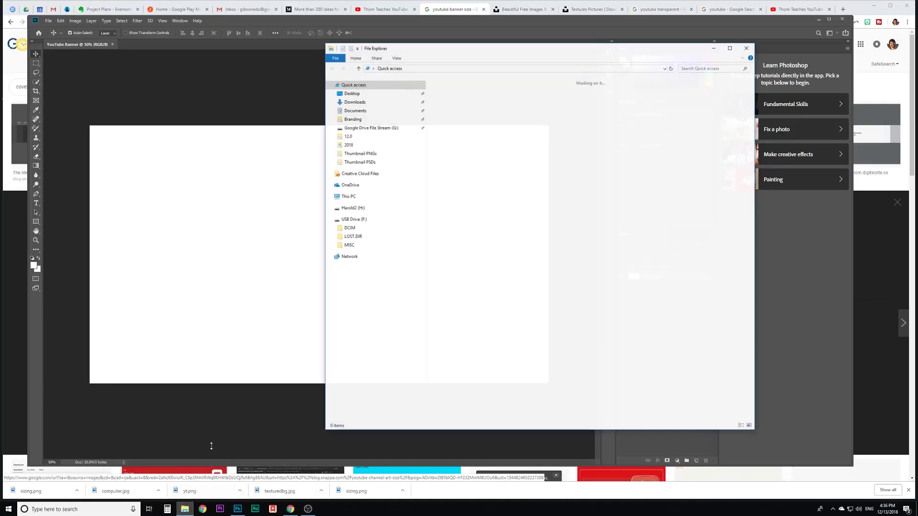
left_click(364, 95)
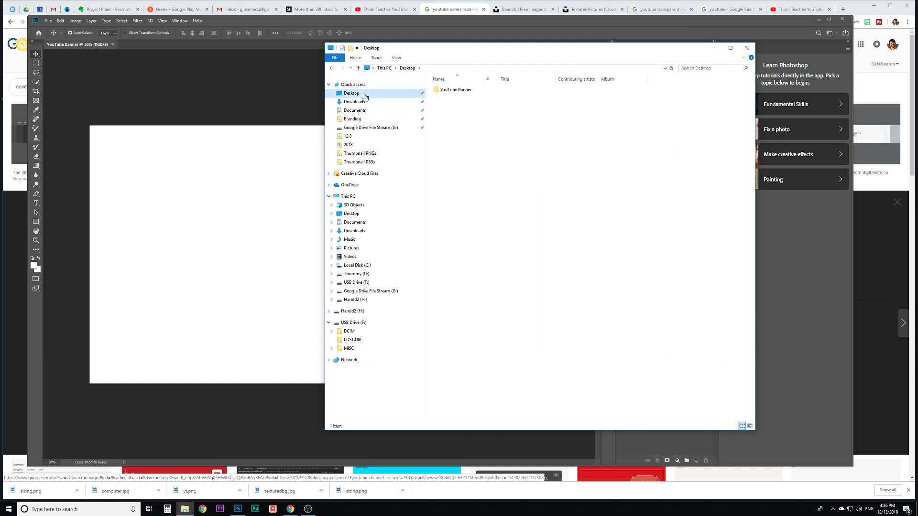
double_click(452, 92)
left_click_drag(452, 93, 266, 203)
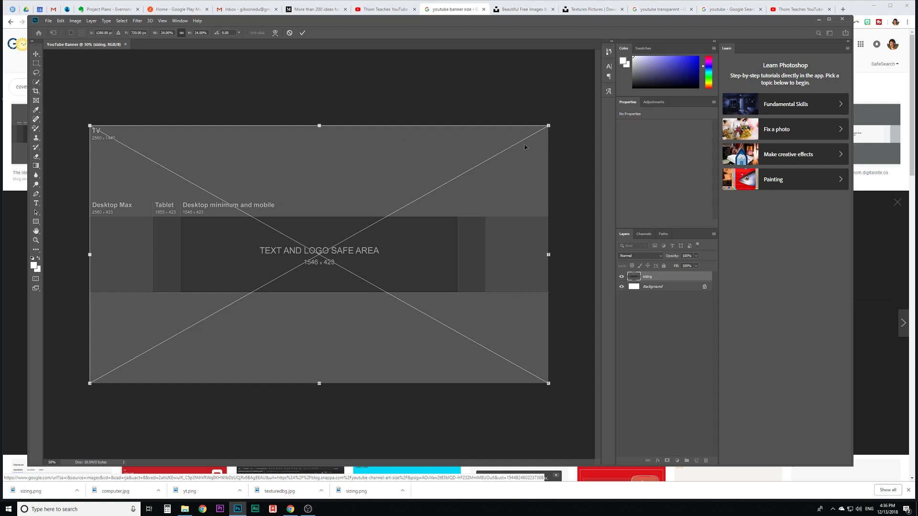
key("Return")
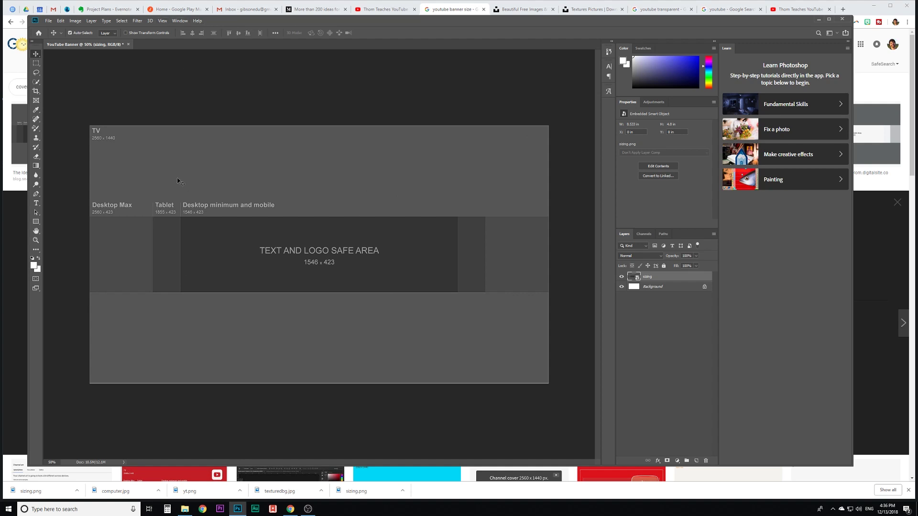
Add two vertical guides at the left and right edges of the safe area.
left_click(163, 20)
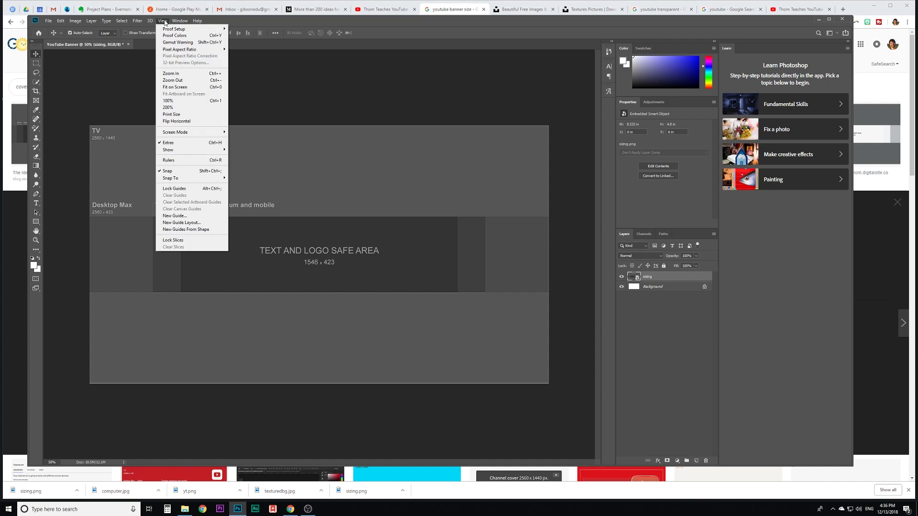
left_click(190, 219)
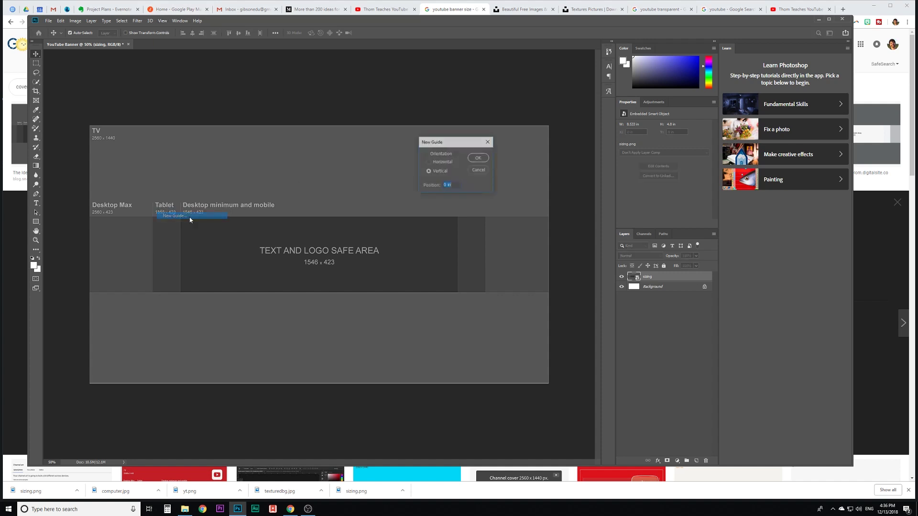
left_click(480, 158)
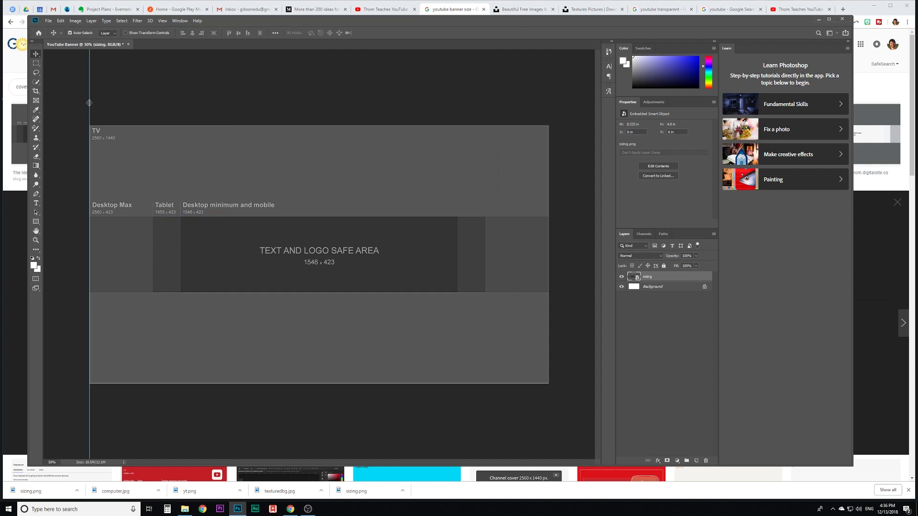
left_click_drag(89, 102, 180, 103)
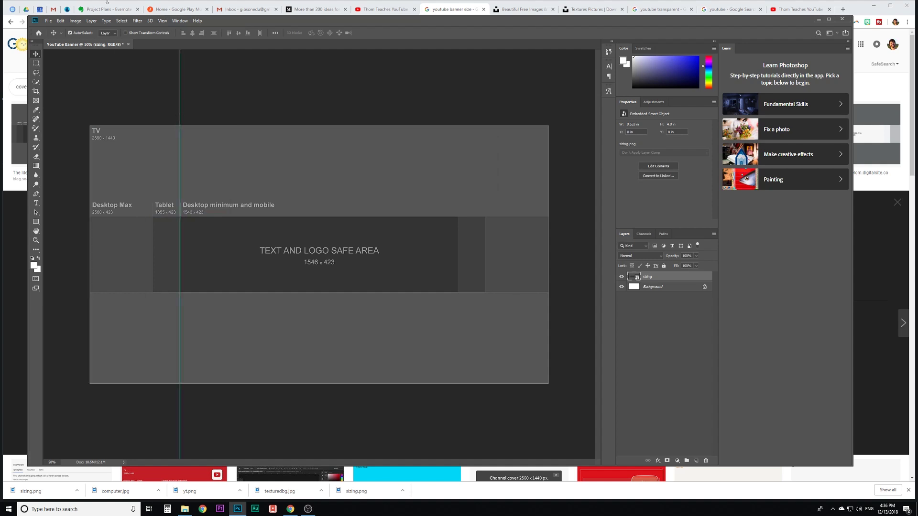
left_click(164, 21)
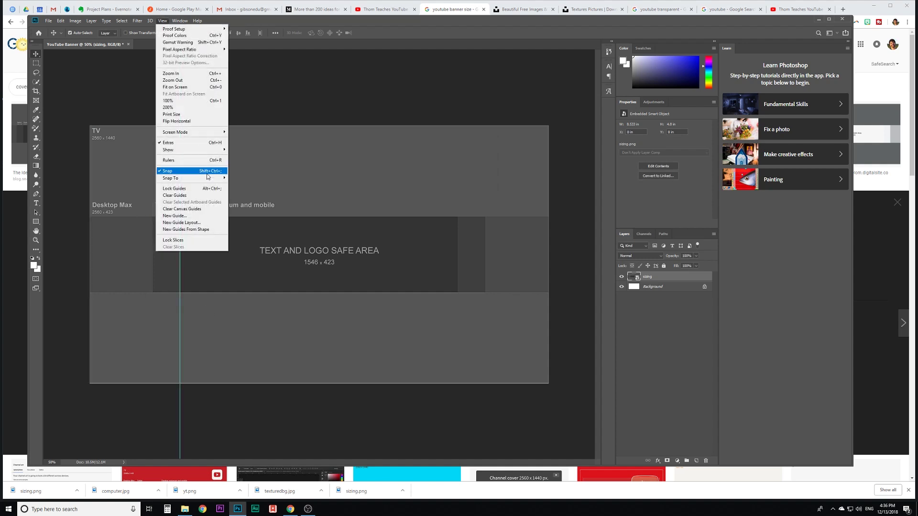
left_click(209, 219)
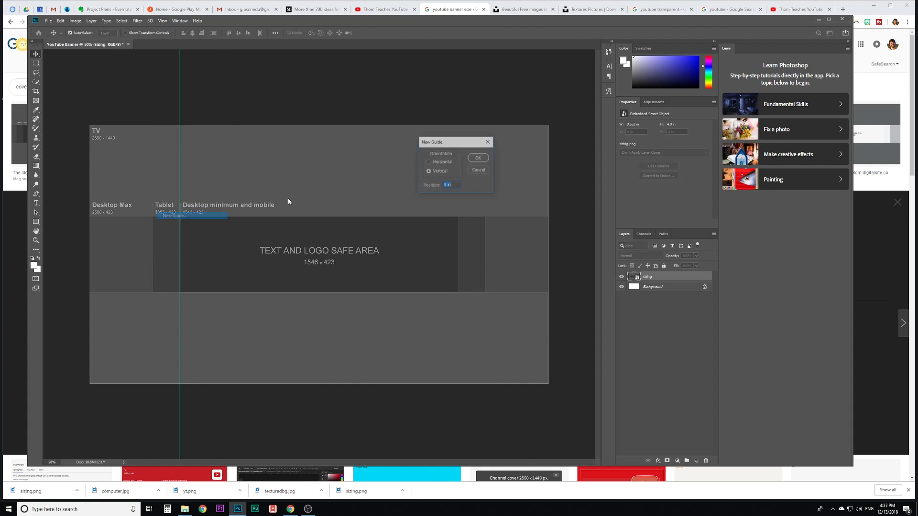
left_click(479, 158)
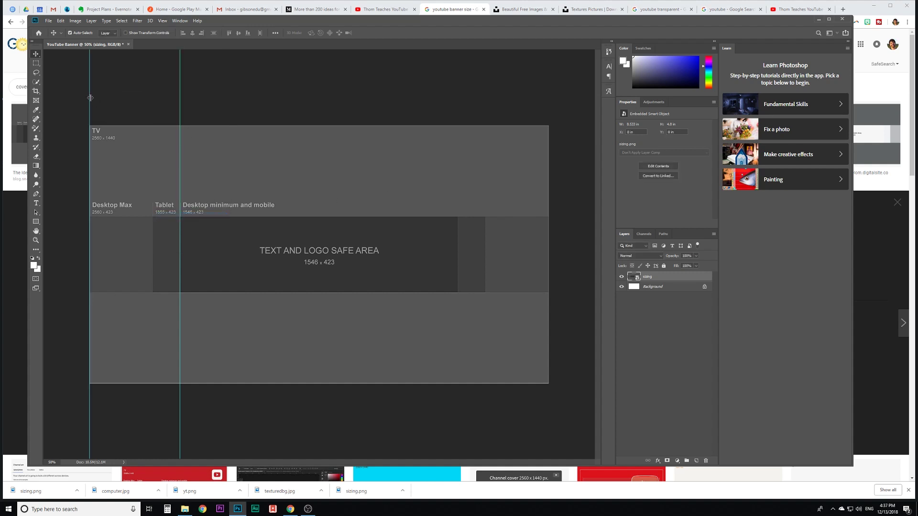
left_click_drag(89, 97, 458, 130)
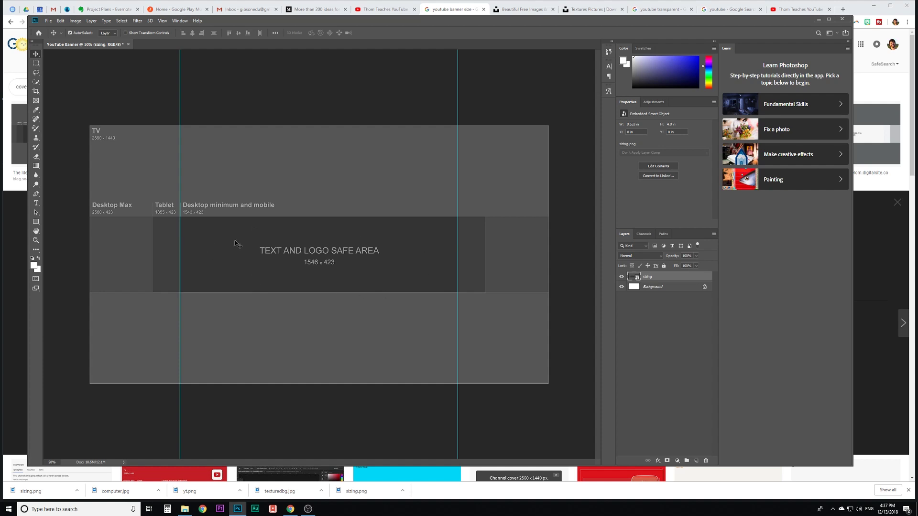
Add two horizontal guides at the top and bottom edges of the safe area.
left_click(163, 20)
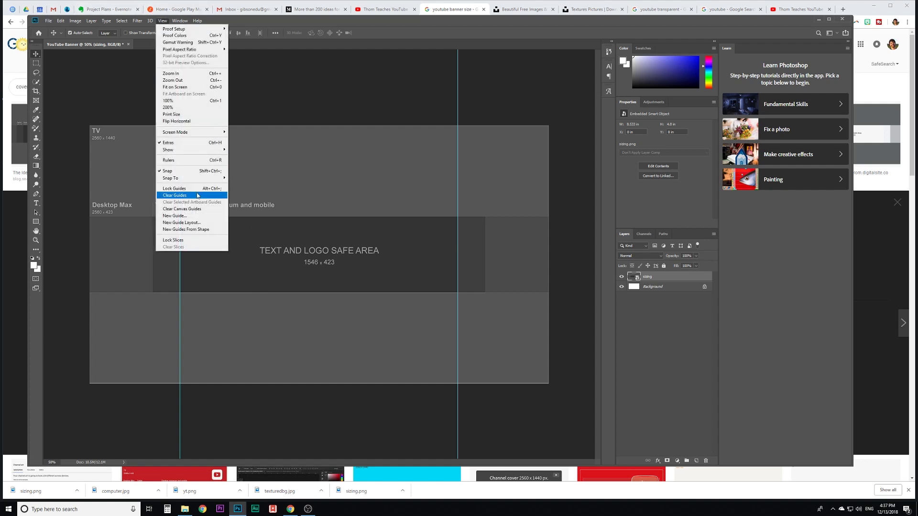
left_click(197, 215)
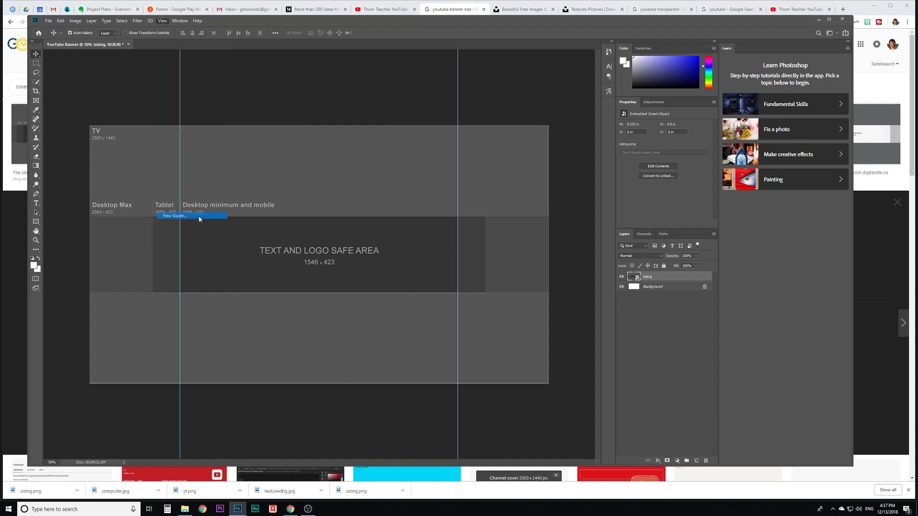
left_click(478, 159)
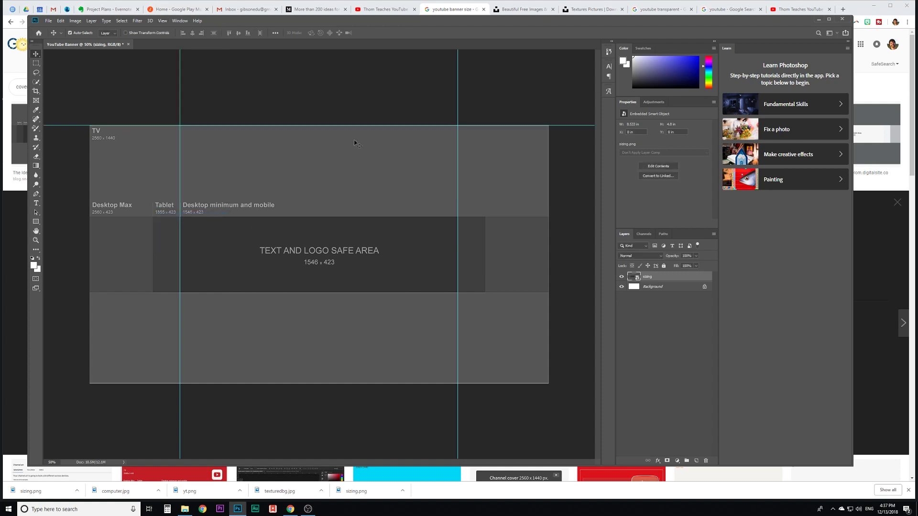
left_click_drag(351, 126, 357, 218)
left_click(163, 20)
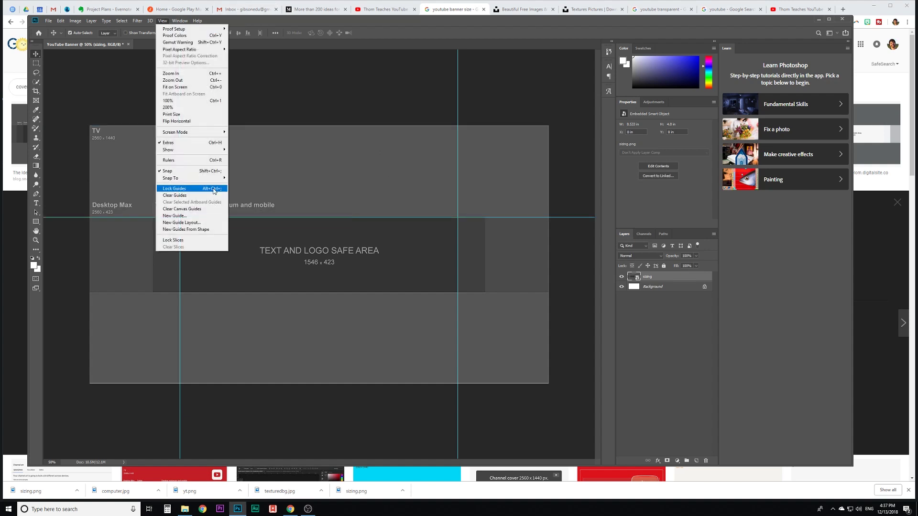
left_click(196, 215)
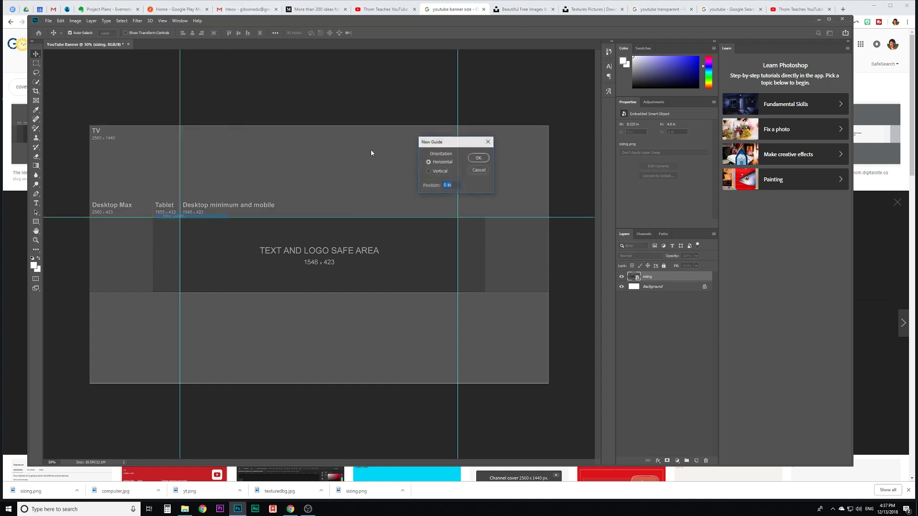
left_click(474, 158)
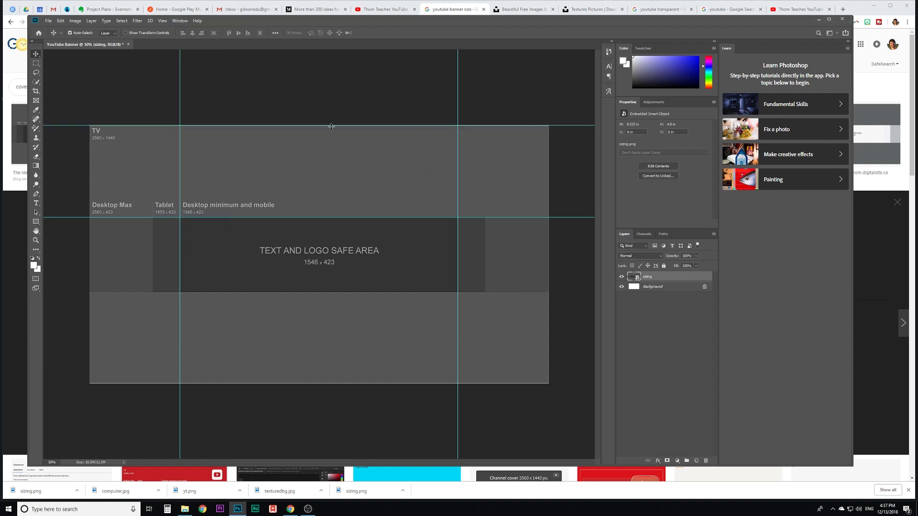
left_click_drag(331, 126, 335, 293)
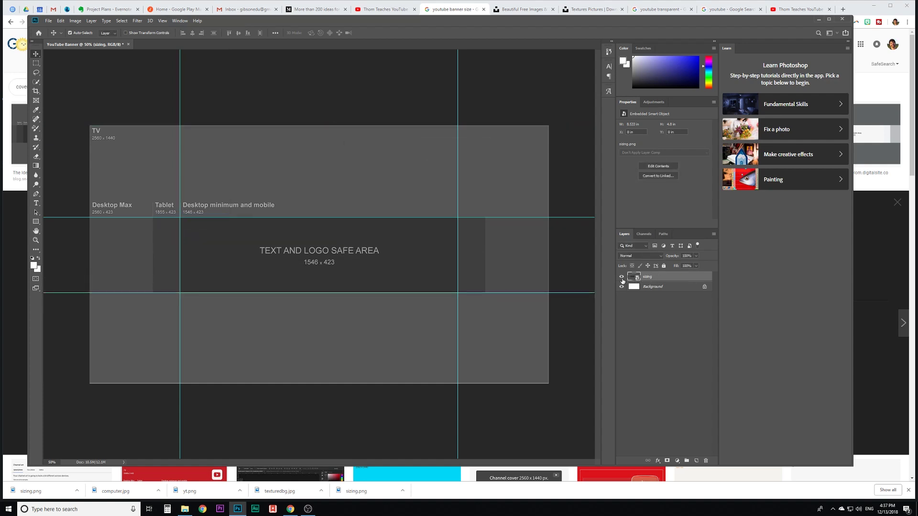
Compare the canvas with and without the sizing template, leaving the layer hidden.
left_click(622, 277)
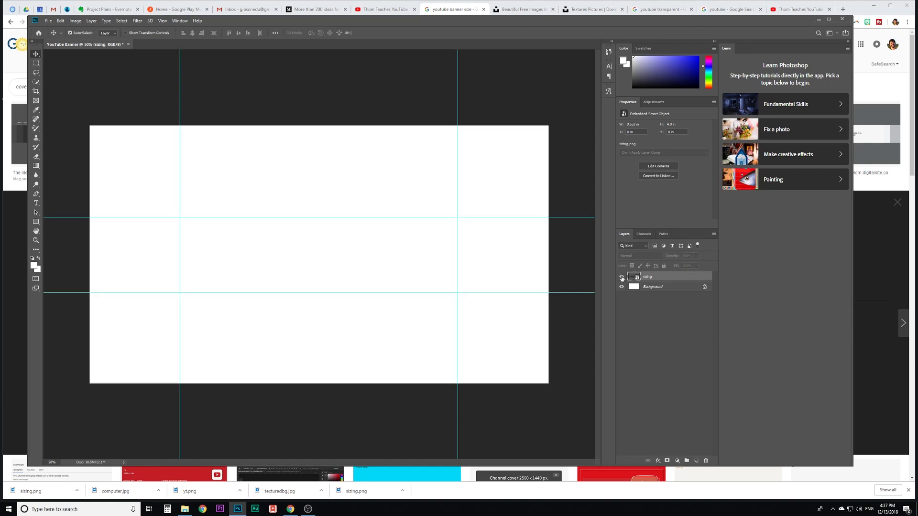
left_click(622, 277)
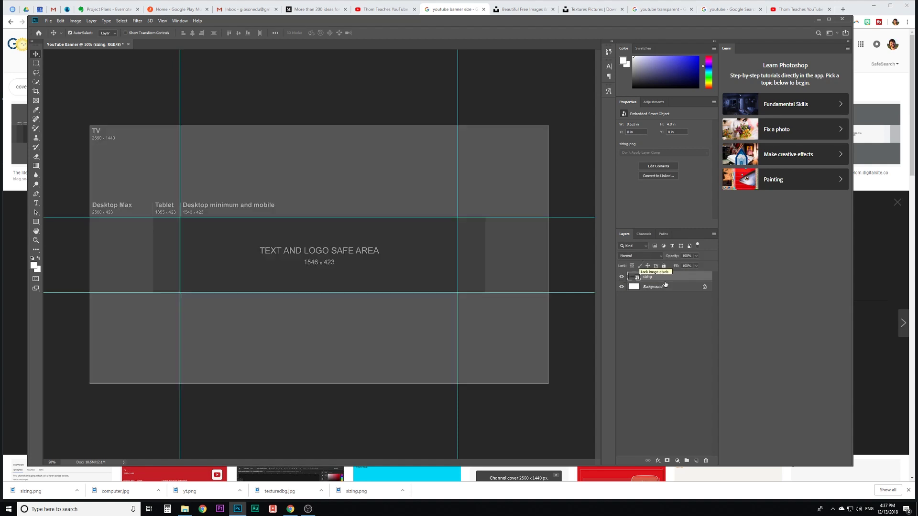
left_click(622, 277)
left_click(622, 278)
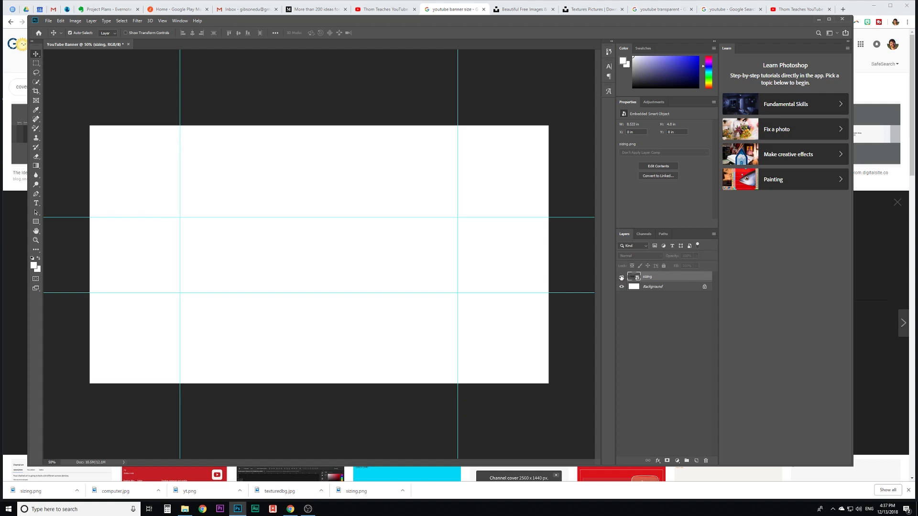
left_click(622, 278)
left_click(621, 277)
Switch to the Unsplash tab and browse the Textures & Patterns photo category.
left_click(291, 509)
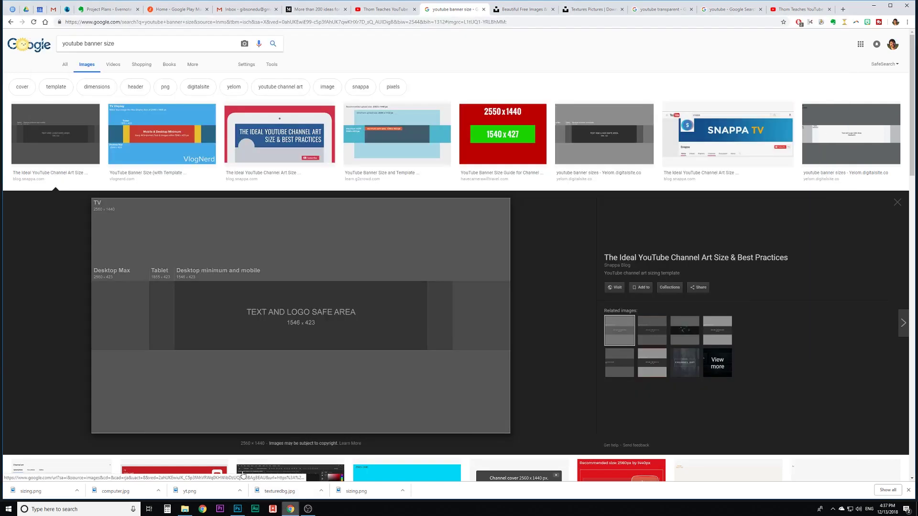
left_click(512, 14)
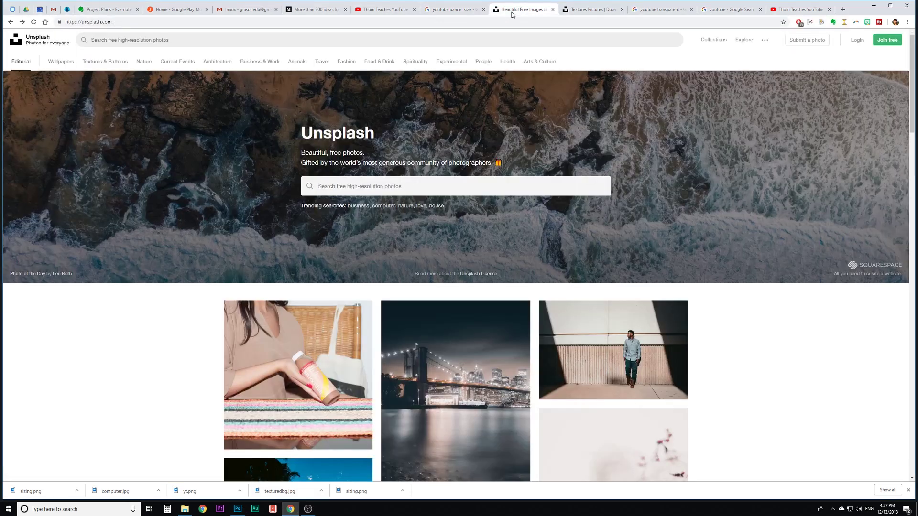
scroll(433, 275, "down", 15)
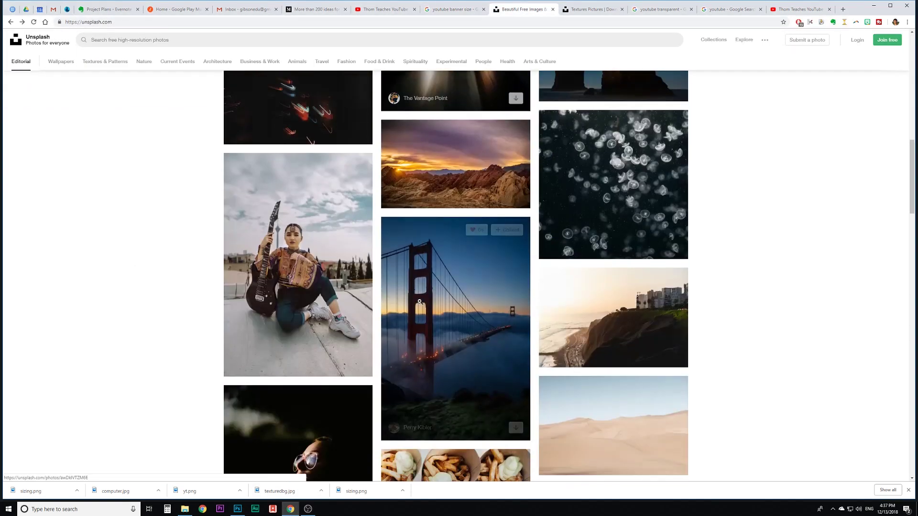
scroll(419, 302, "down", 5)
scroll(287, 191, "up", 20)
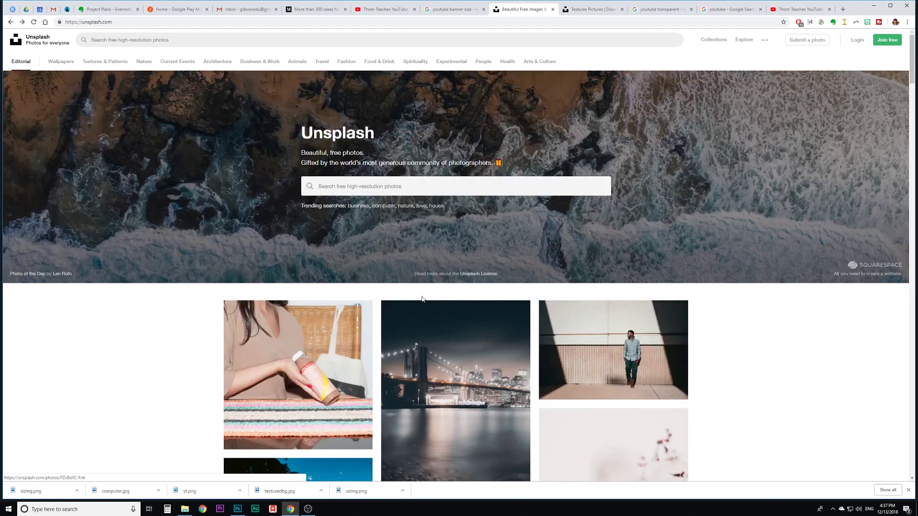
left_click(110, 63)
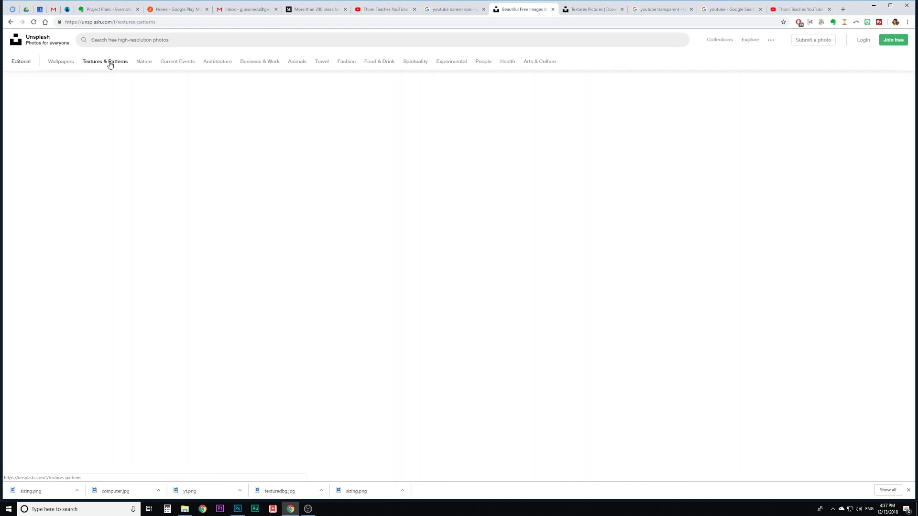
scroll(328, 234, "down", 15)
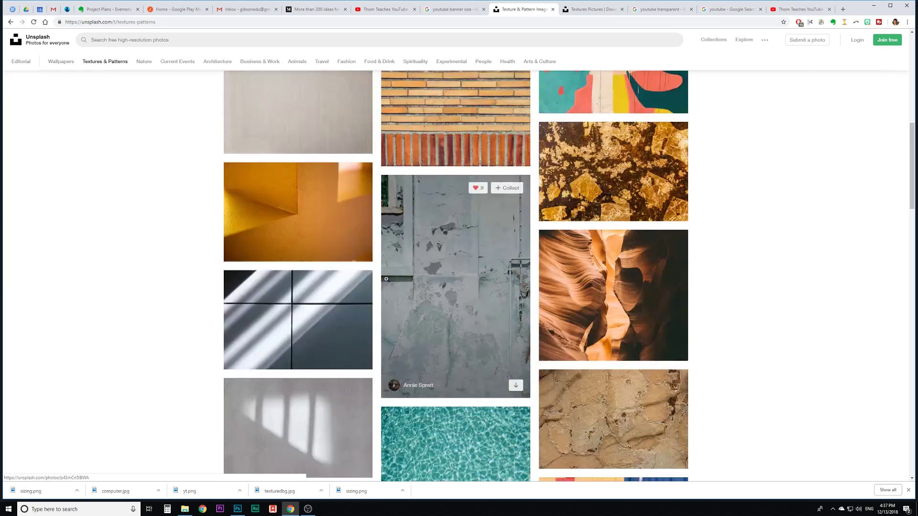
scroll(647, 333, "down", 7)
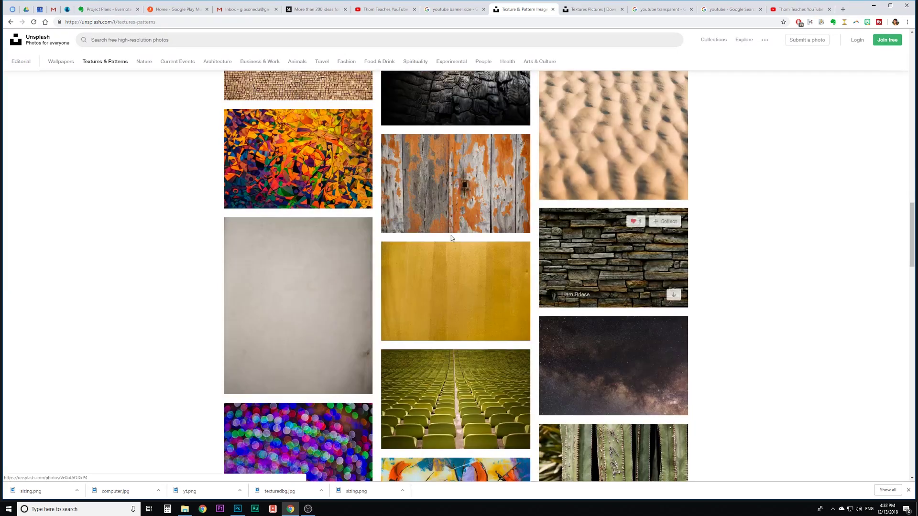
scroll(405, 366, "down", 9)
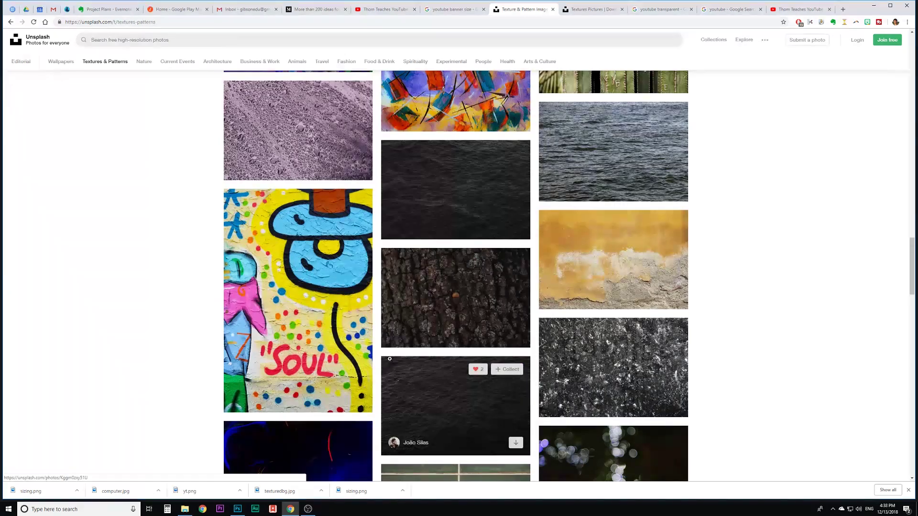
scroll(401, 387, "down", 13)
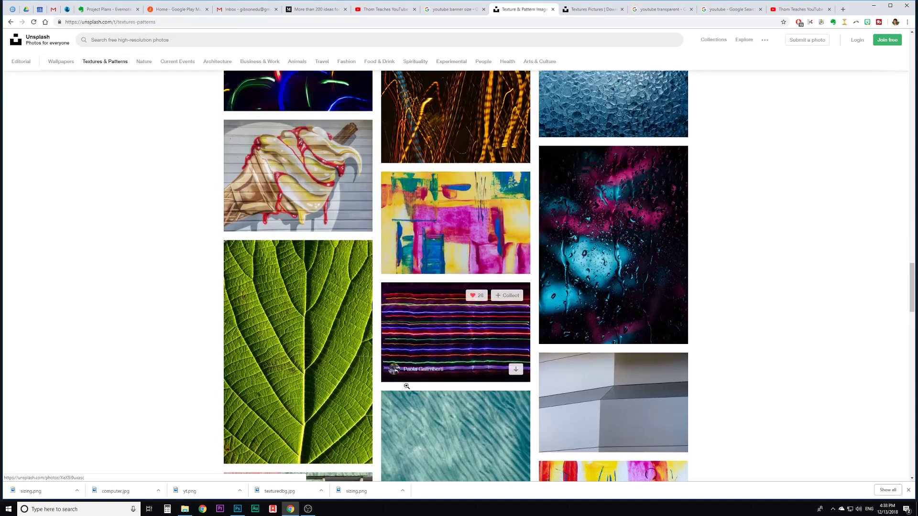
scroll(514, 181, "down", 4)
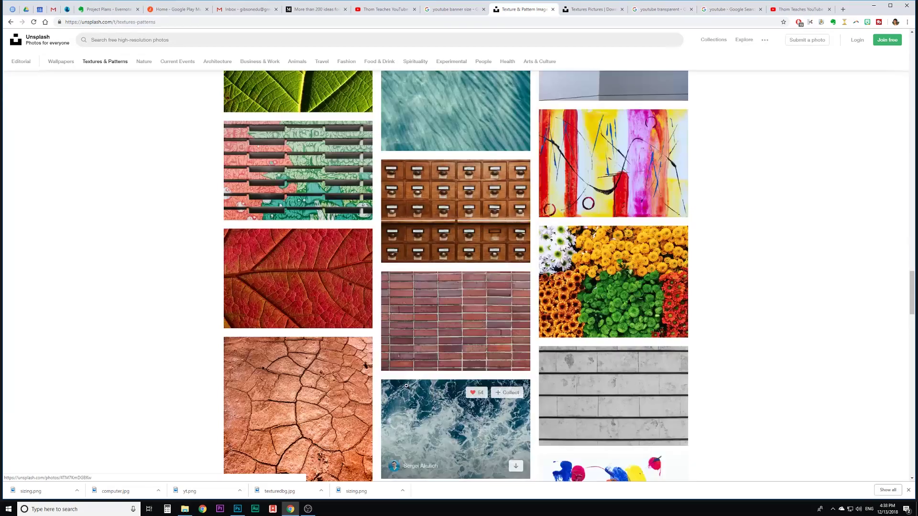
left_click(587, 9)
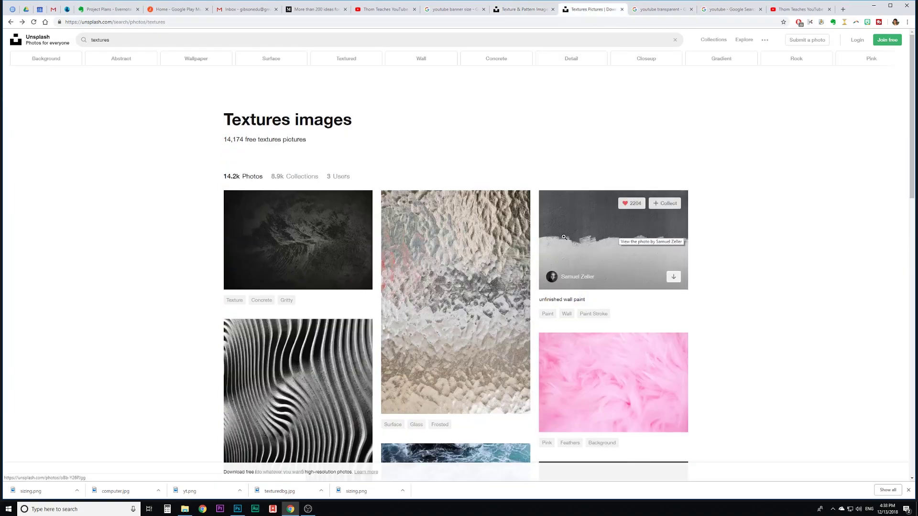
Open the grey-and-white painted wall photo and save it as wallpaper.jpg.
left_click(597, 235)
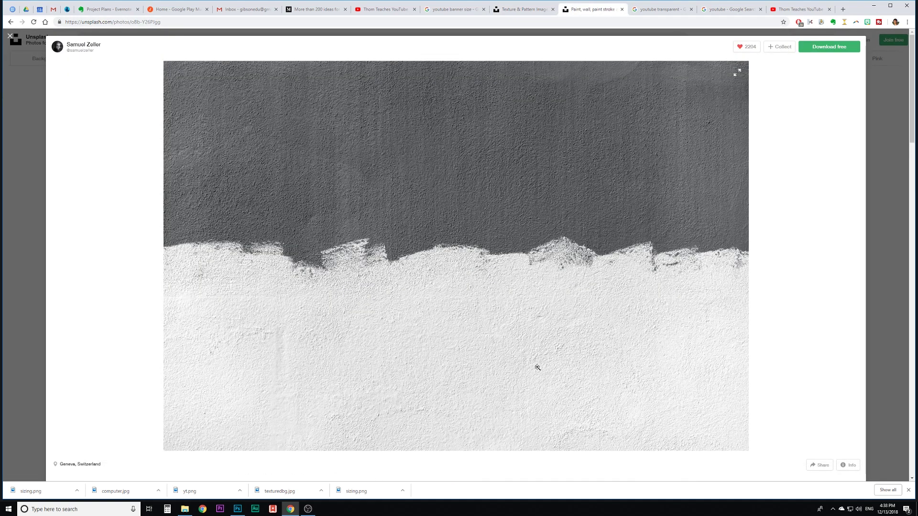
right_click(421, 189)
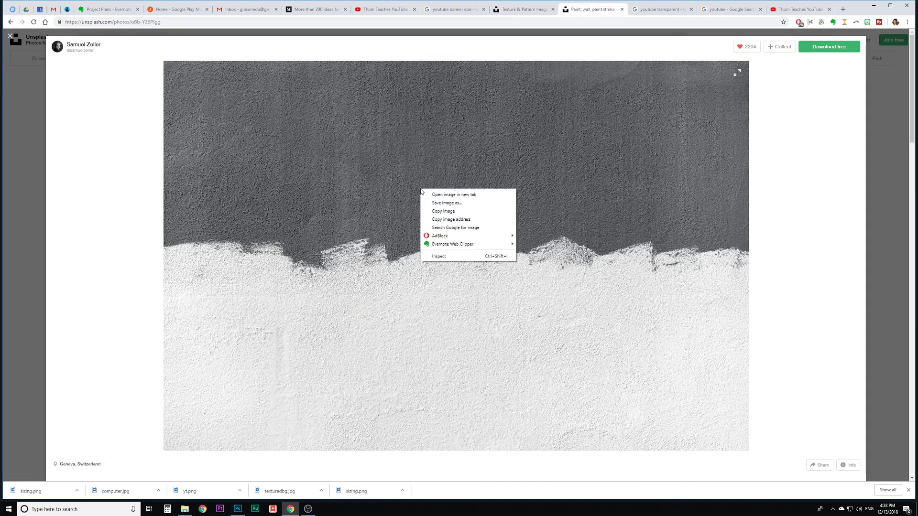
left_click(450, 204)
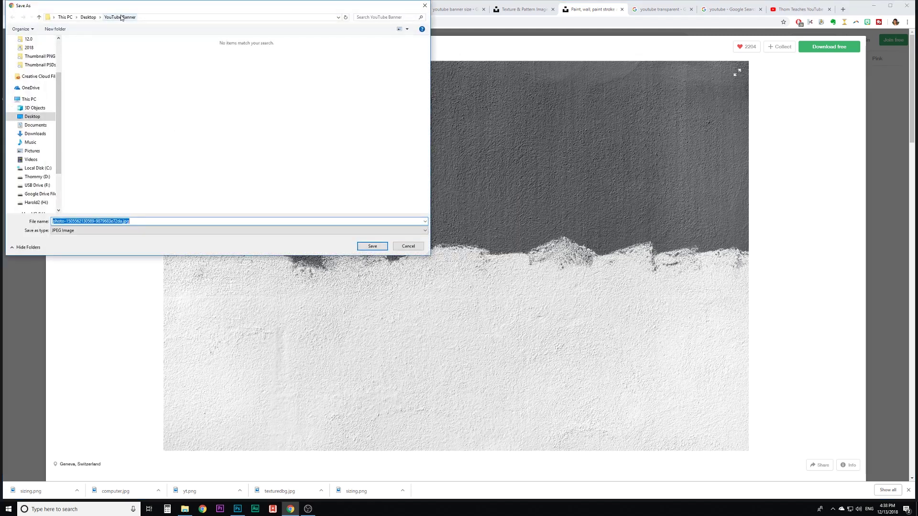
type("wallpaper")
key("Return")
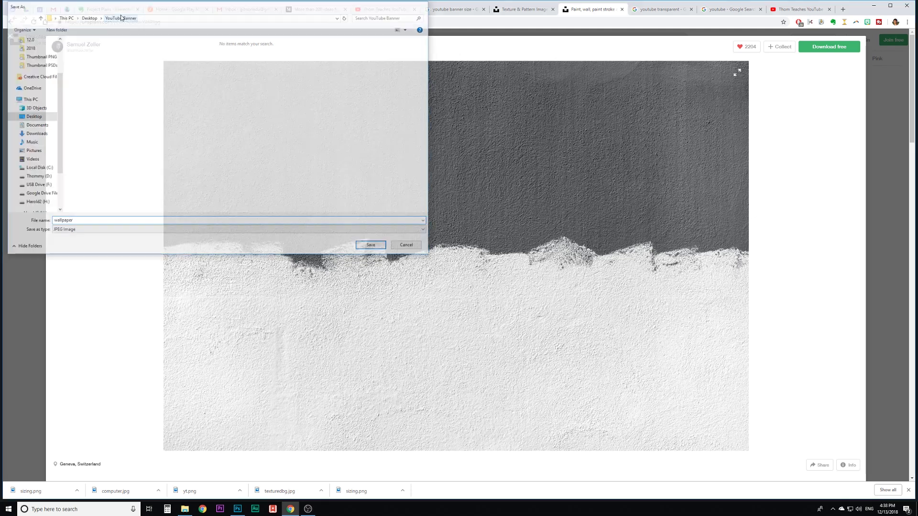
Place wallpaper.jpg into the banner and scale it to cover the entire canvas.
left_click(236, 511)
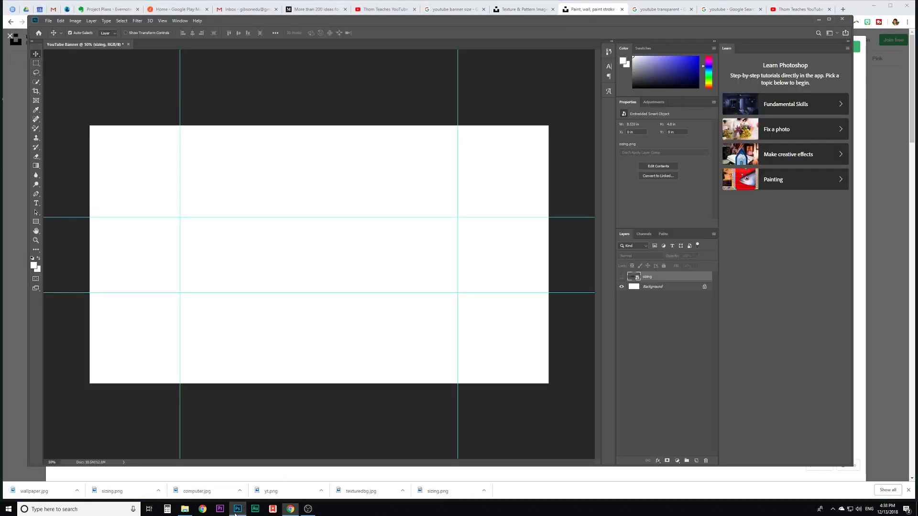
left_click(185, 510)
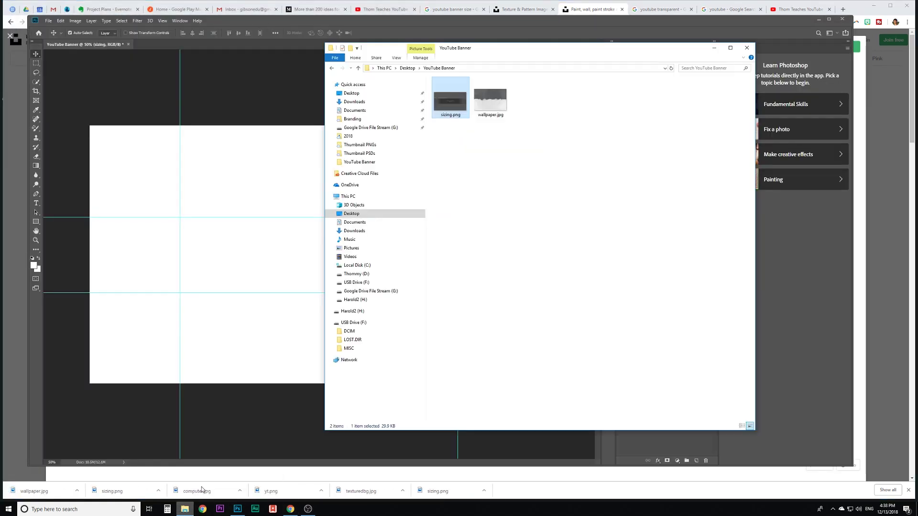
left_click_drag(497, 102, 258, 195)
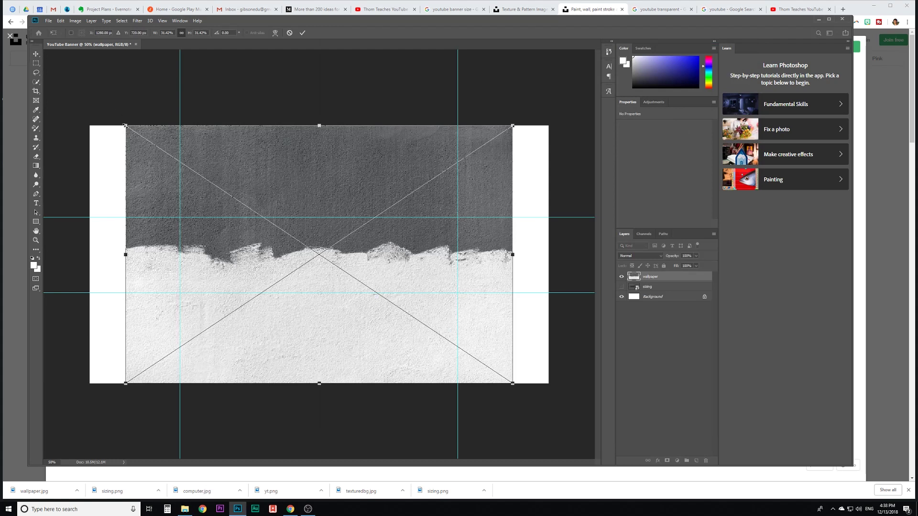
left_click_drag(125, 126, 85, 105)
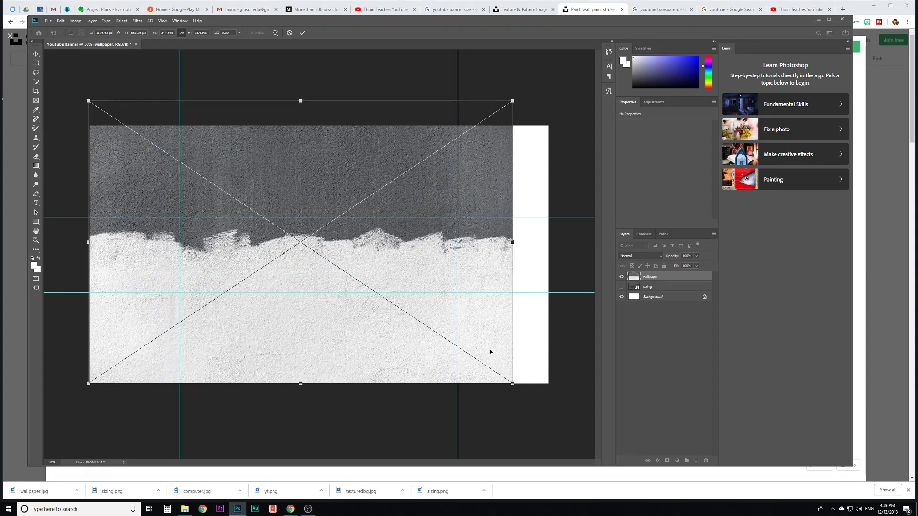
left_click_drag(513, 383, 553, 410)
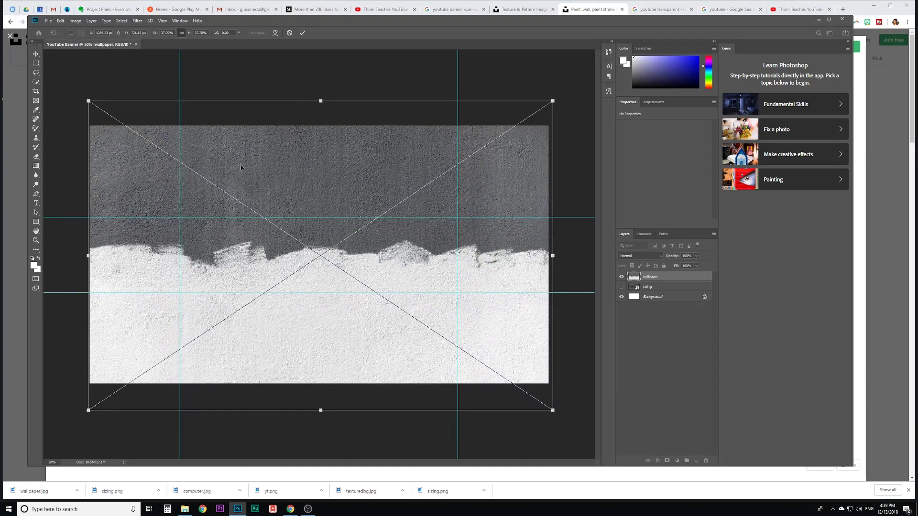
key("Return")
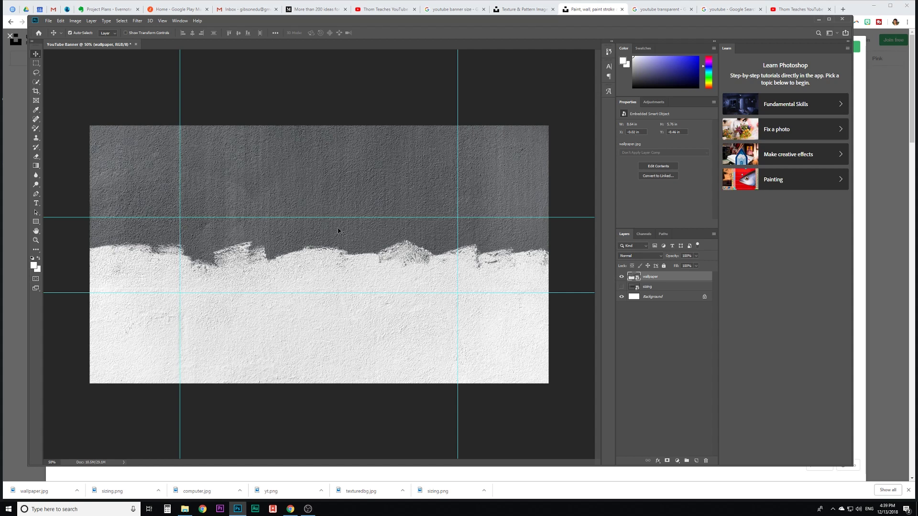
Type the title THOM TEACHES YOUTUBE on the grey wall and shift it slightly left.
left_click(36, 204)
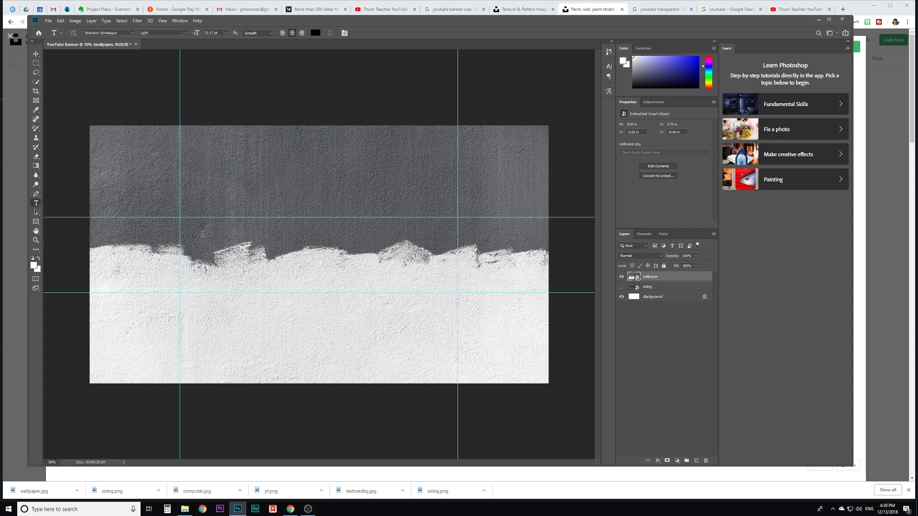
left_click(271, 232)
type("TH")
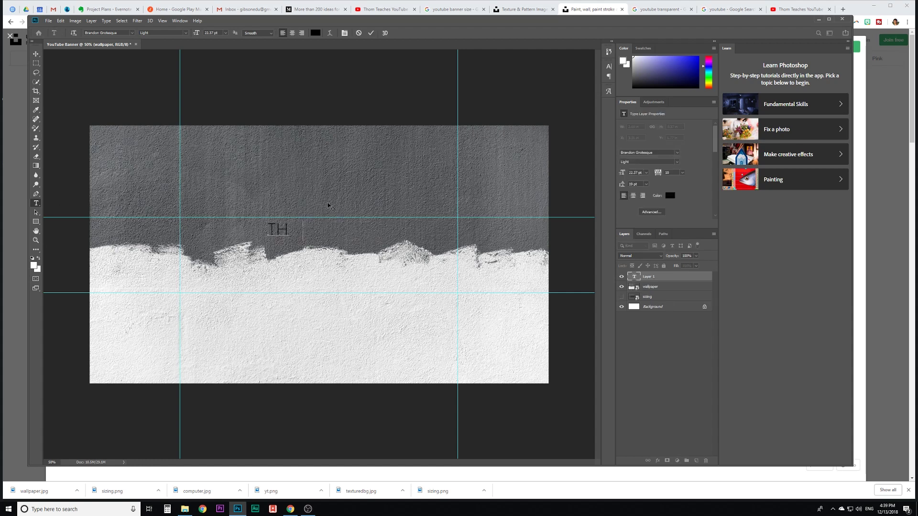
type("OM TEACHES YOUTUBE")
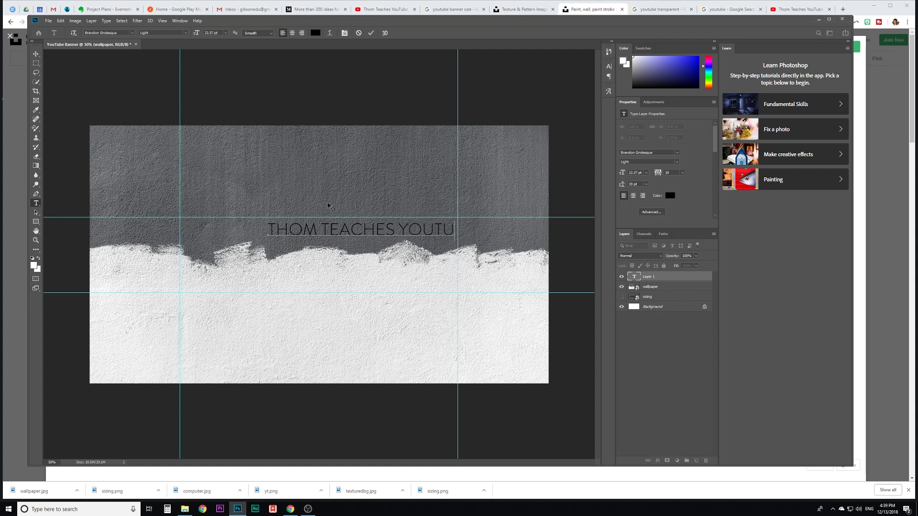
left_click(35, 55)
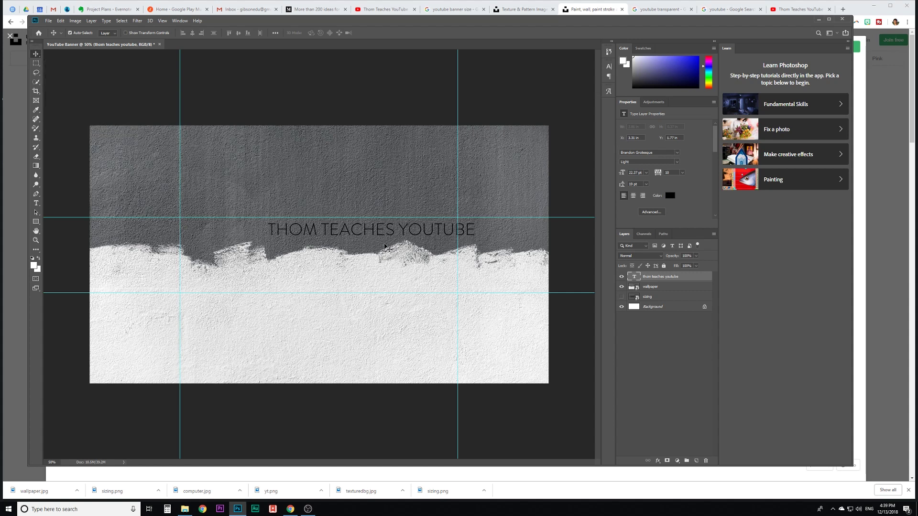
left_click_drag(372, 236, 320, 237)
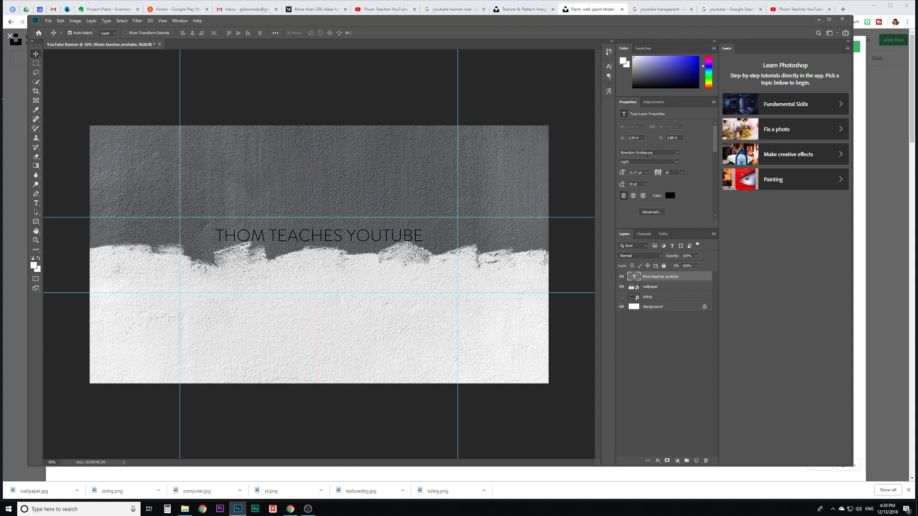
Set the title's font style to Black and nudge it into position above the paint edge.
left_click(678, 162)
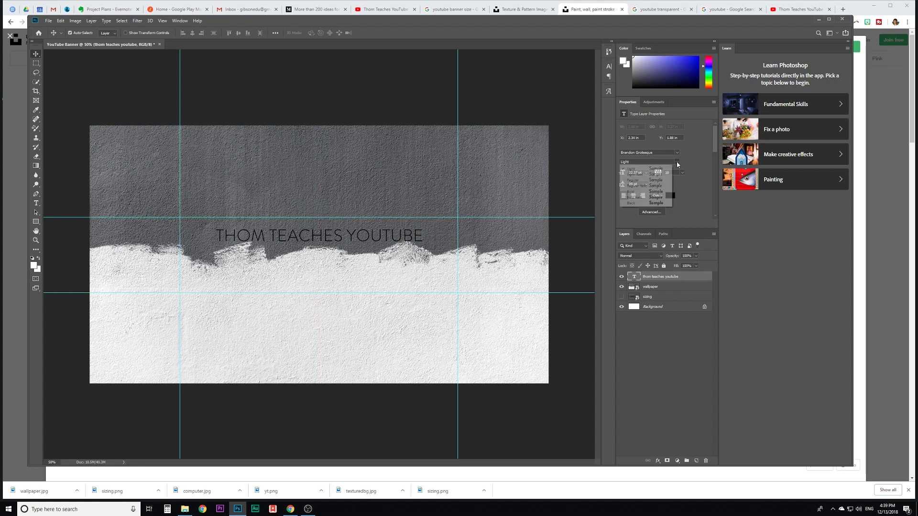
left_click(645, 203)
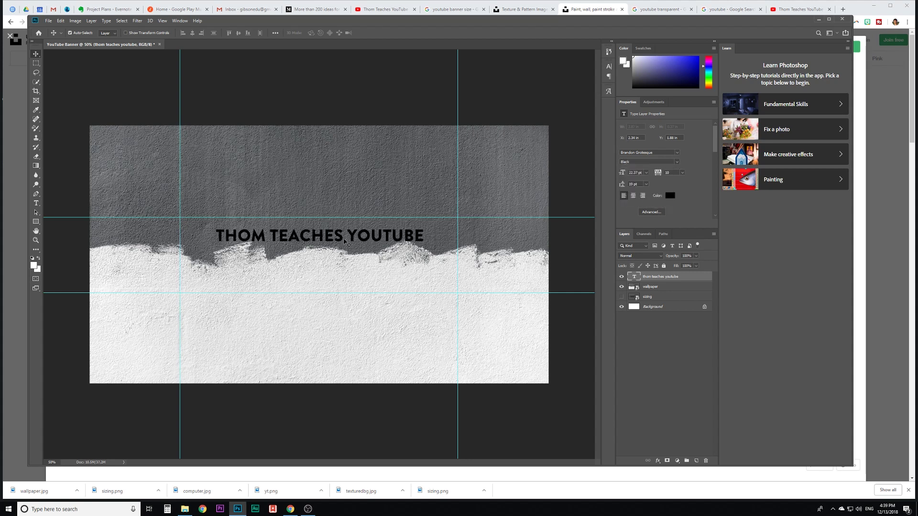
left_click_drag(346, 243, 341, 236)
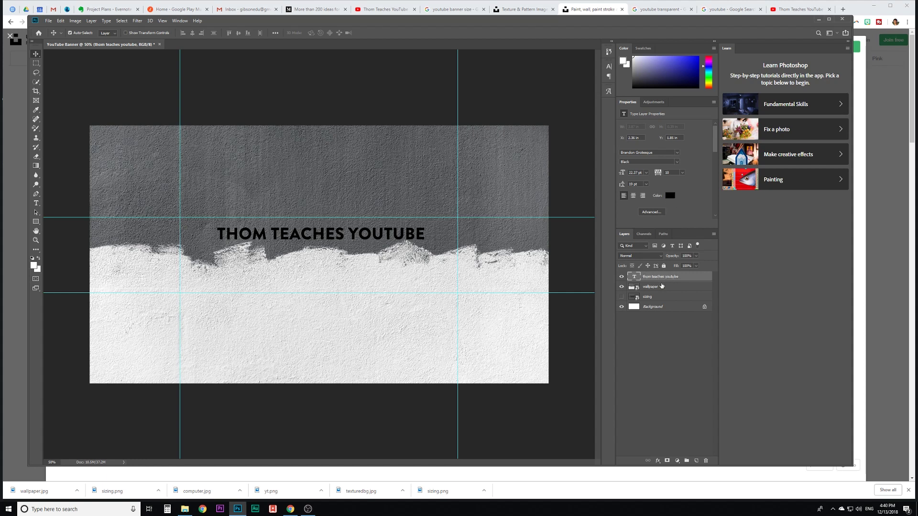
left_click(662, 286)
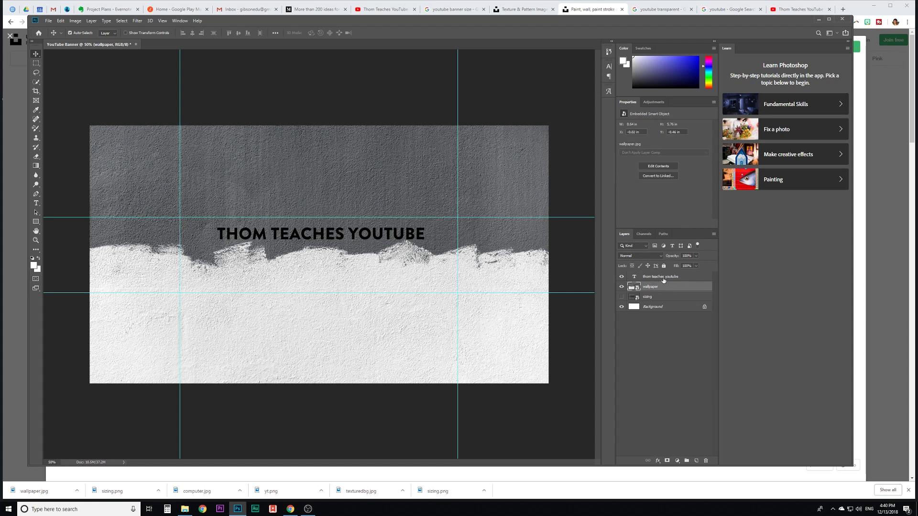
Set the THOM TEACHES YOUTUBE text colour to white (ffffff) in the Color Picker.
left_click(663, 277)
left_click(671, 196)
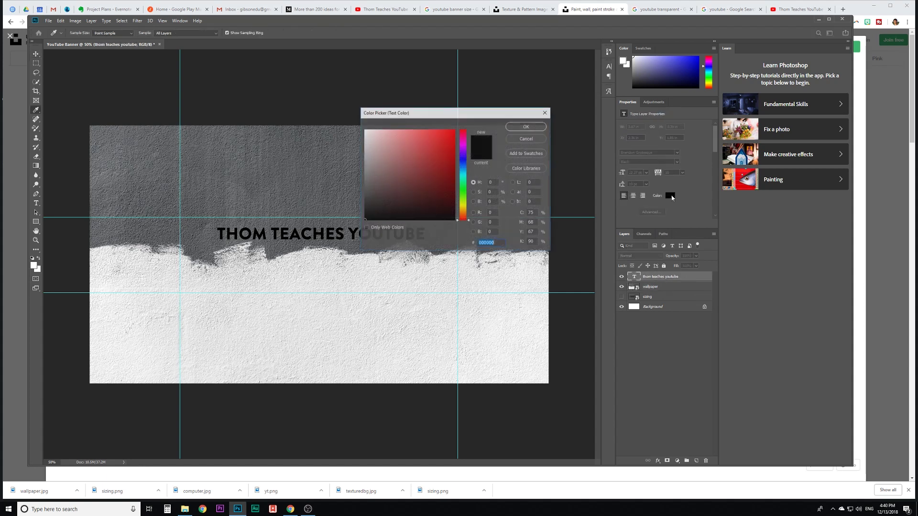
left_click_drag(367, 132, 359, 125)
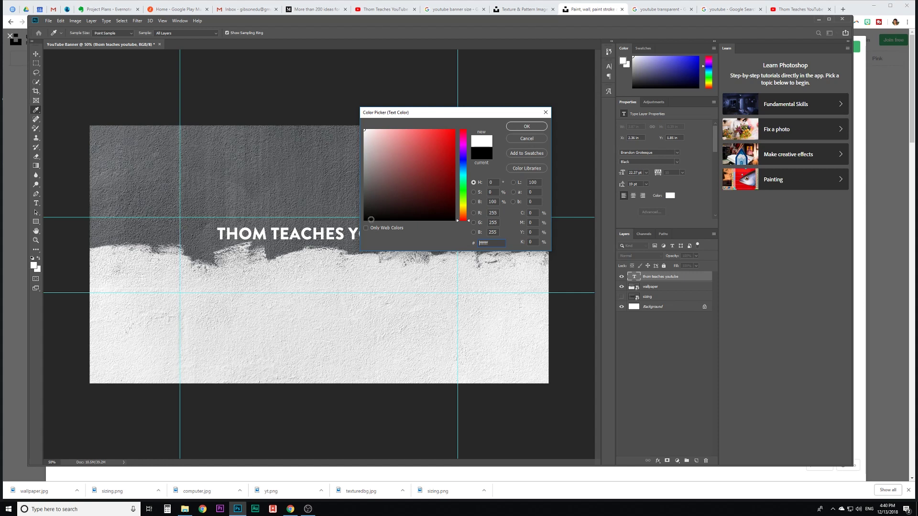
left_click(335, 276)
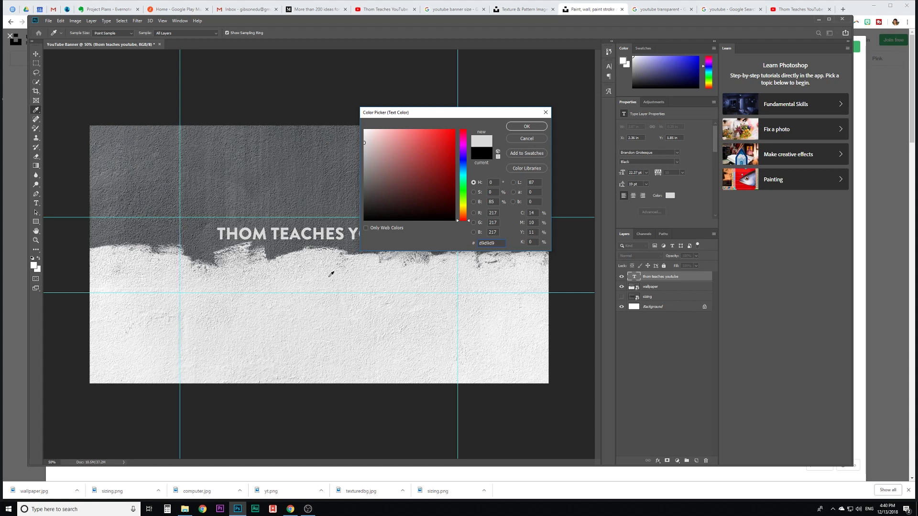
left_click(308, 169)
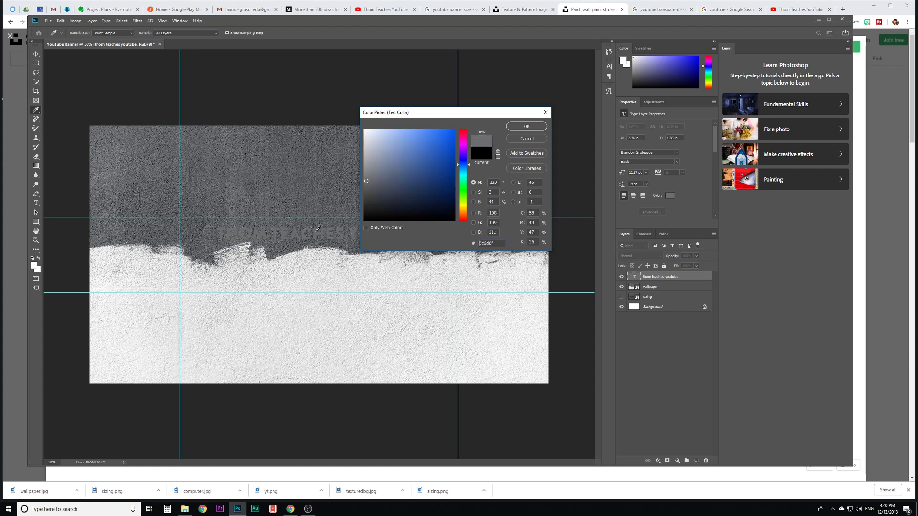
left_click_drag(366, 181, 360, 112)
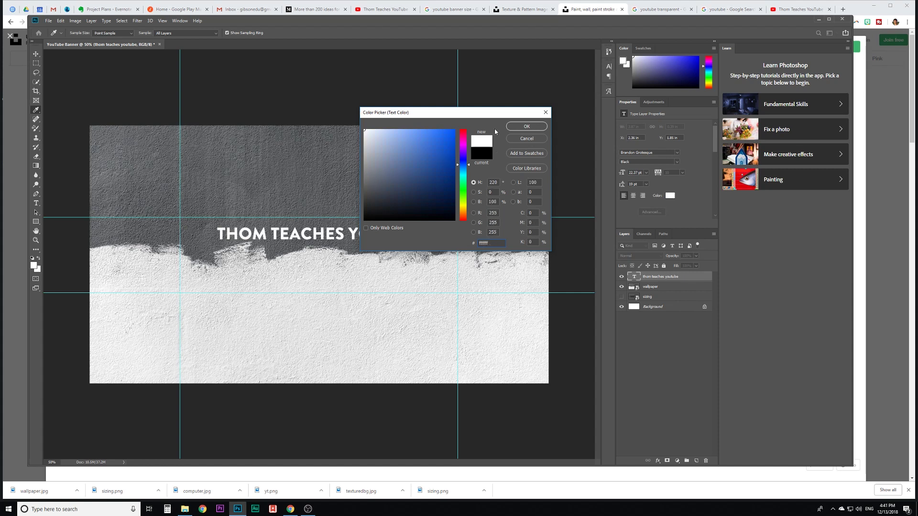
left_click(517, 126)
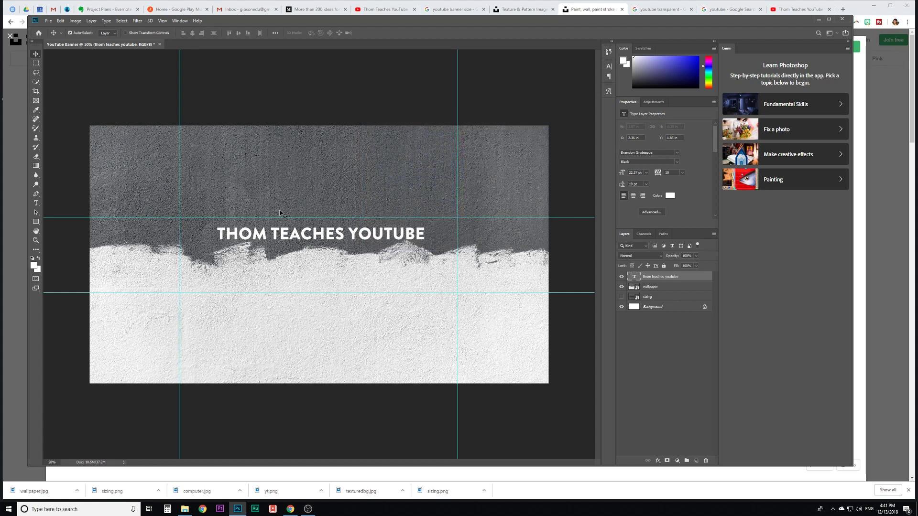
Add a white tagline 'TEACHING YOU HOW TO / CREATE AND GROW ON YOUTUBE' below the title.
key("t")
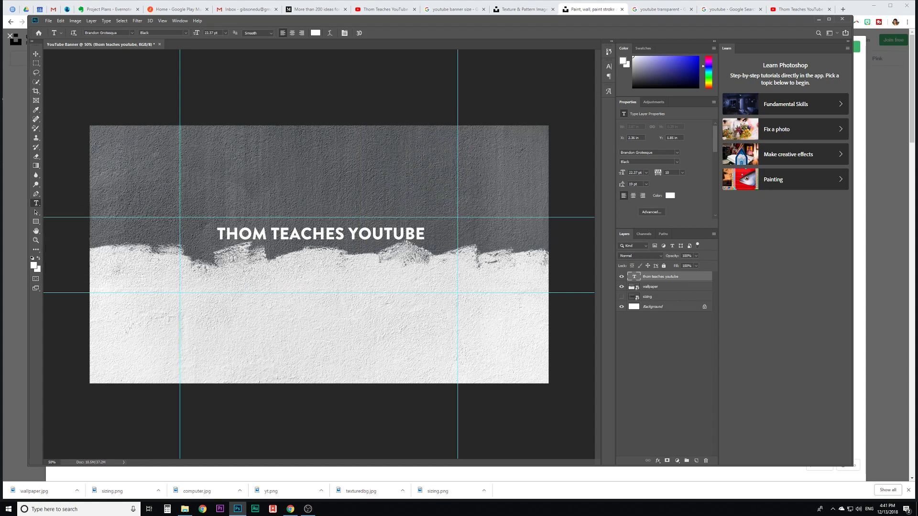
left_click(246, 276)
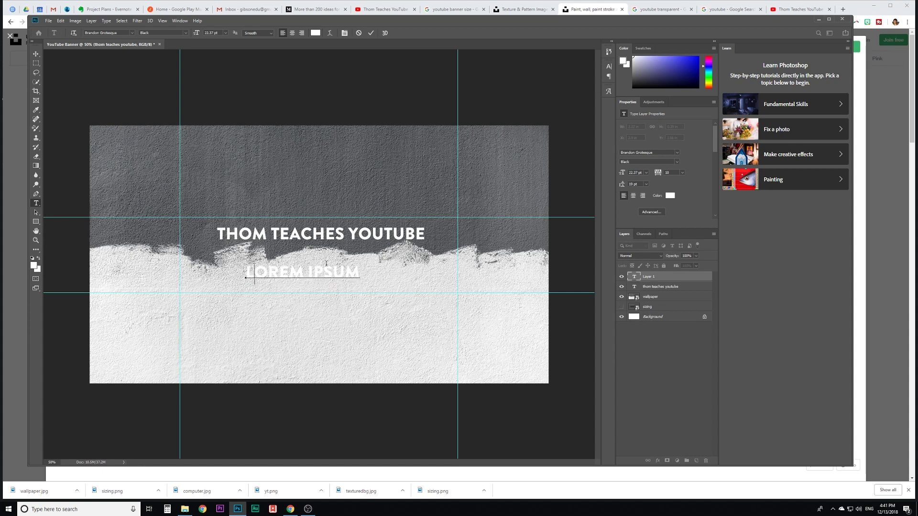
type("TEACHING YOU HOW")
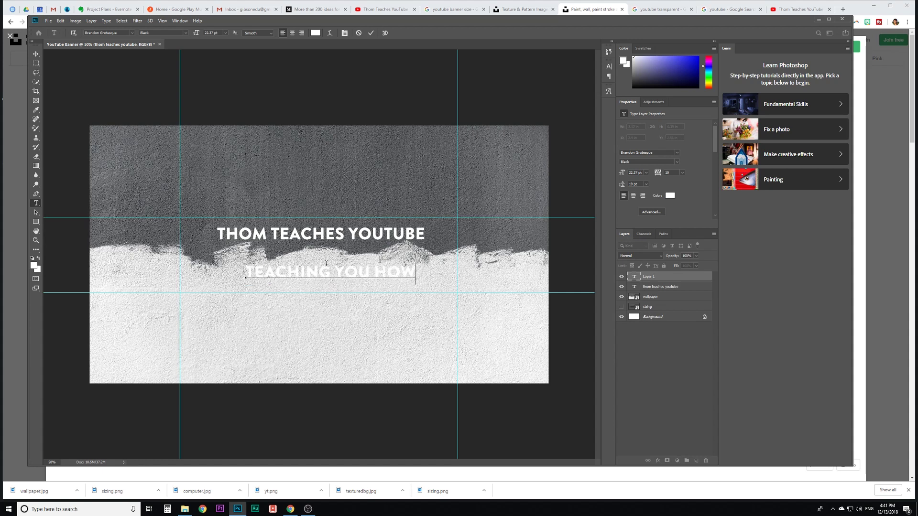
type(" TO CREATE AND")
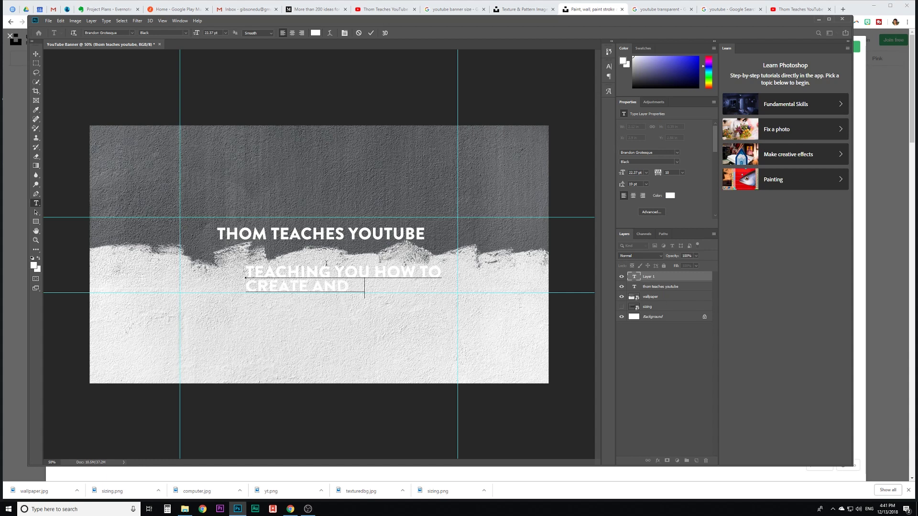
type(" GROW ON YOUTUBE")
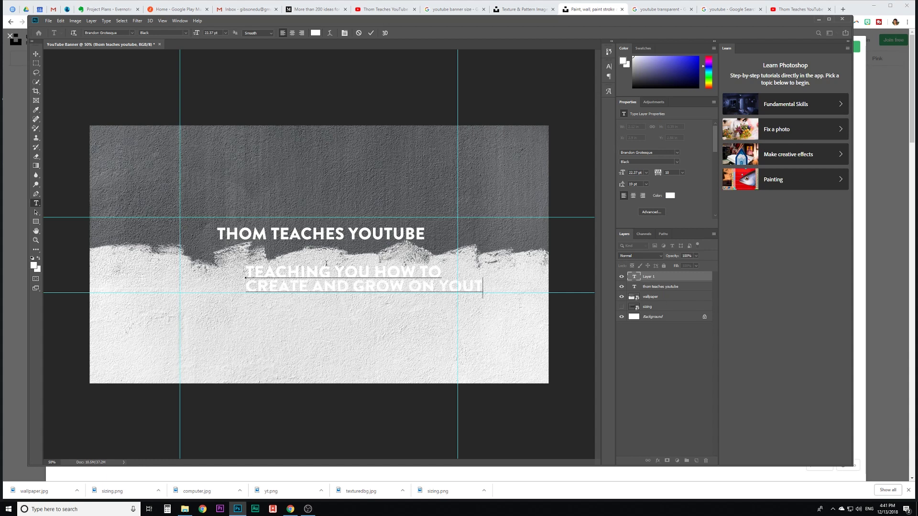
left_click(35, 54)
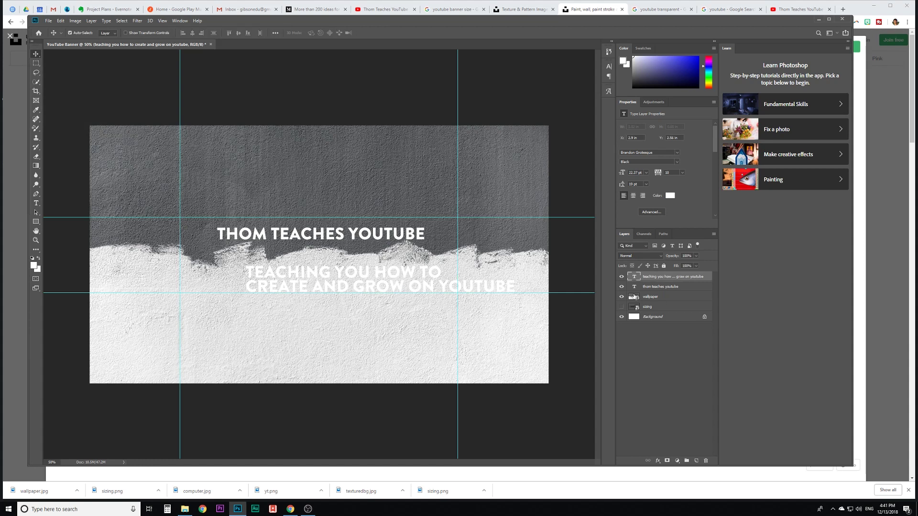
Center-align the tagline, move it under the title, and try preset font sizes on it.
left_click(634, 195)
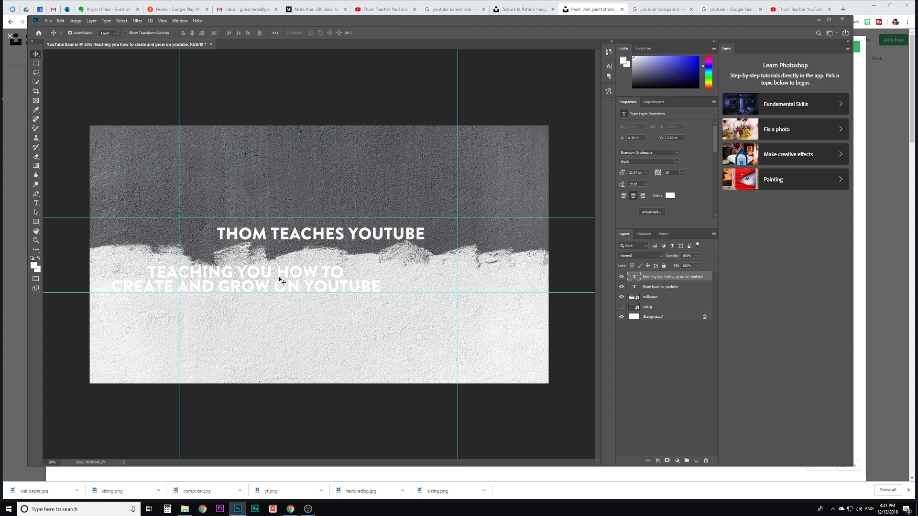
left_click_drag(278, 282, 323, 271)
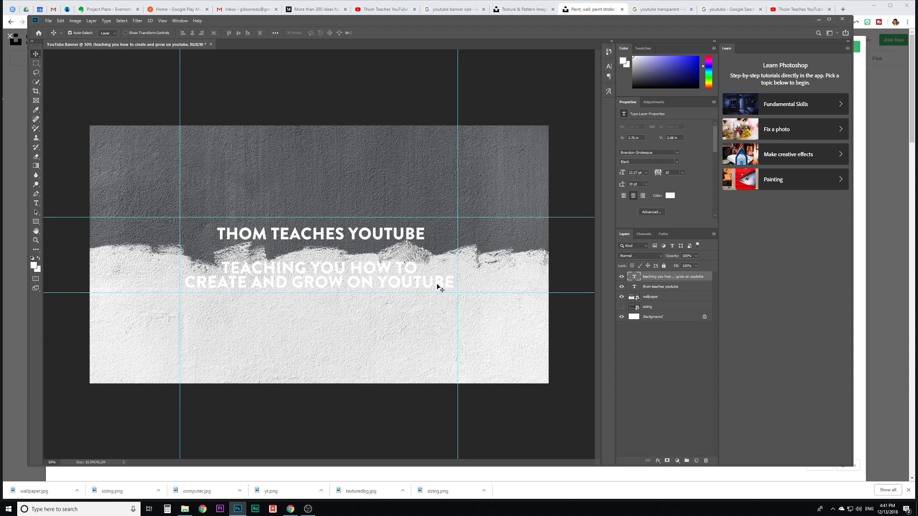
key("t")
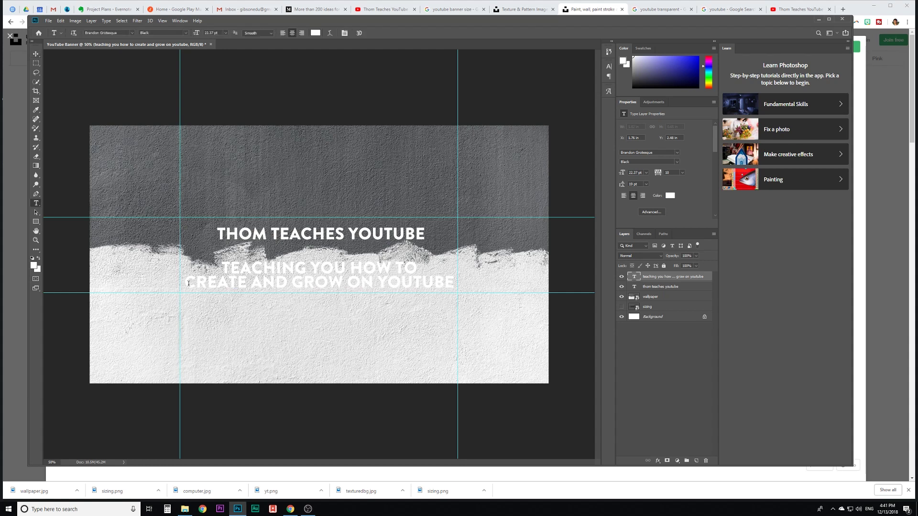
left_click_drag(189, 284, 450, 280)
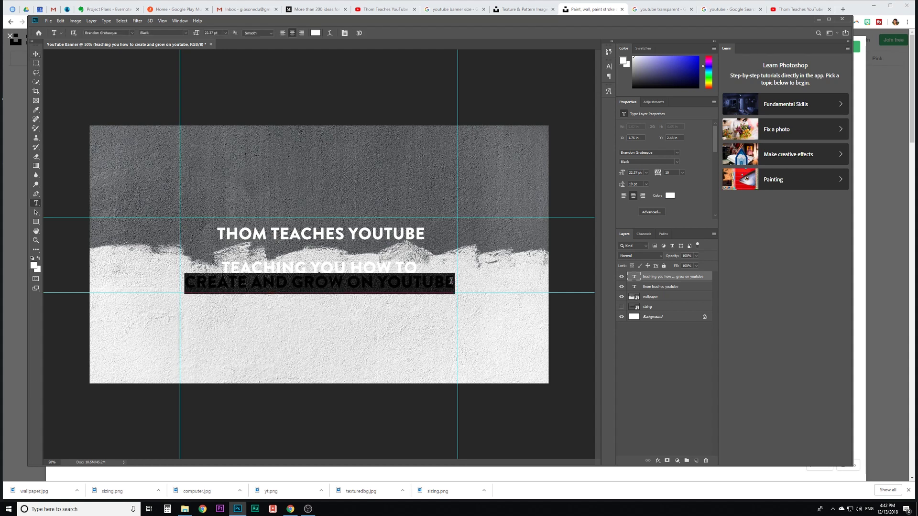
left_click(646, 172)
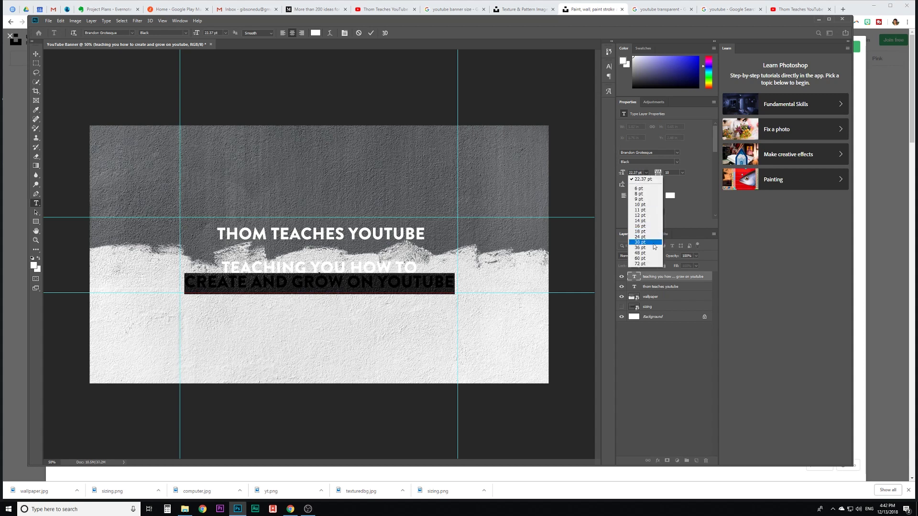
left_click(636, 240)
left_click(646, 172)
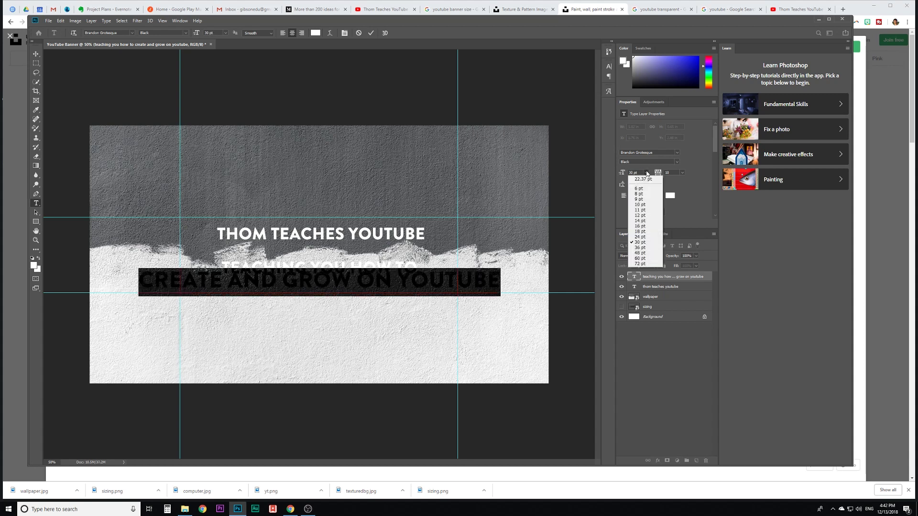
left_click(638, 231)
left_click(646, 172)
left_click(638, 259)
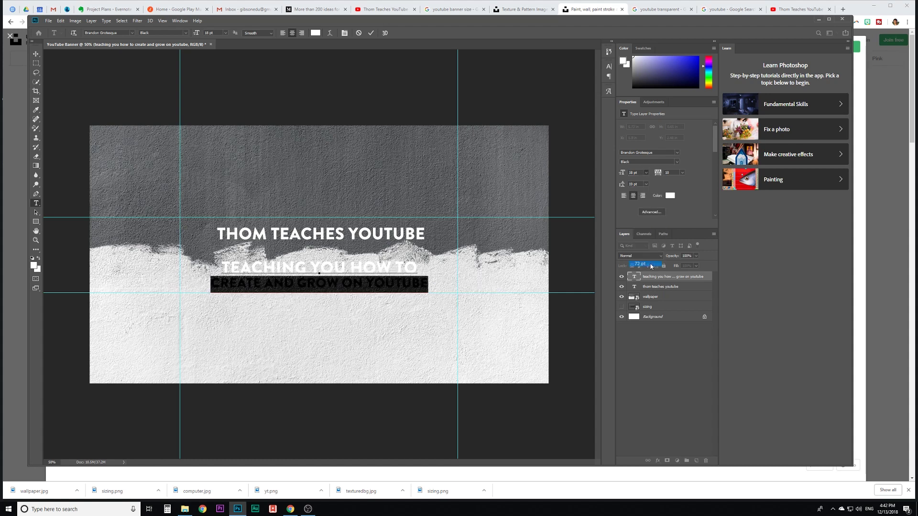
left_click(646, 173)
left_click(638, 222)
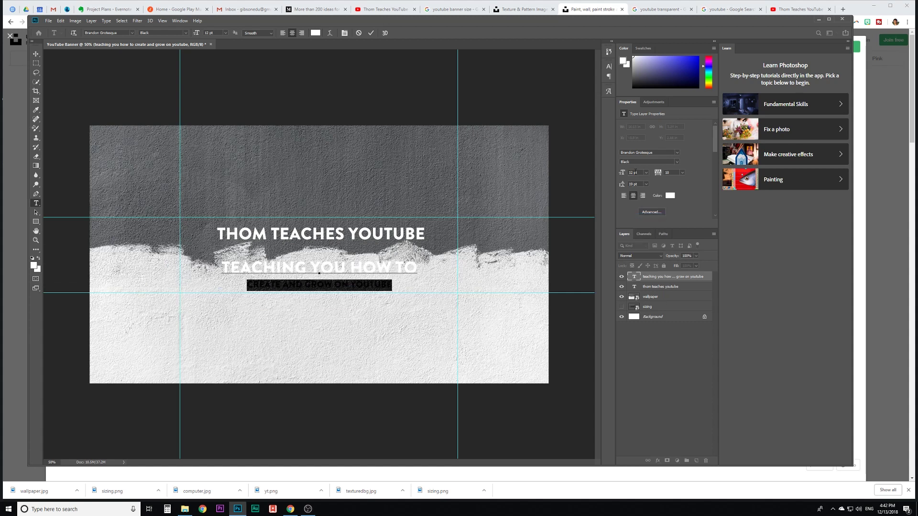
Step the tagline's font size up to 17 pt in Properties.
left_click(633, 173)
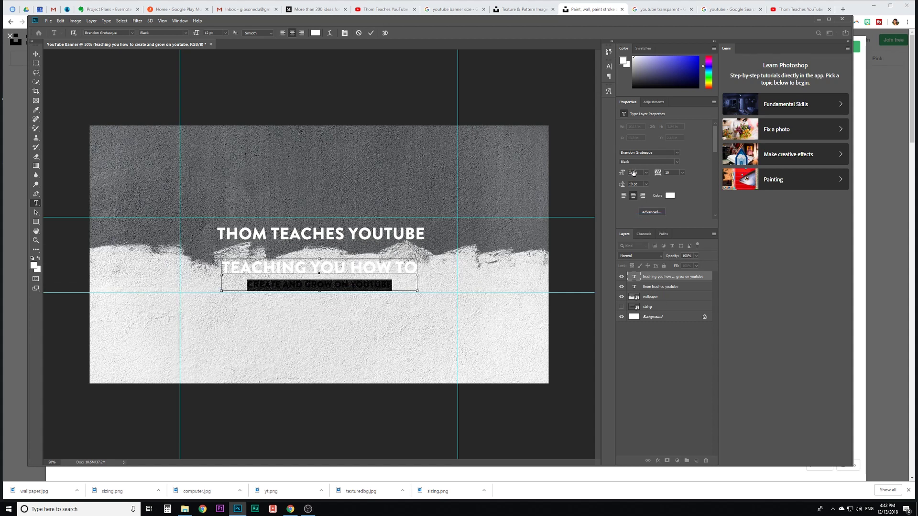
left_click(635, 172)
key("Up")
key("Up")
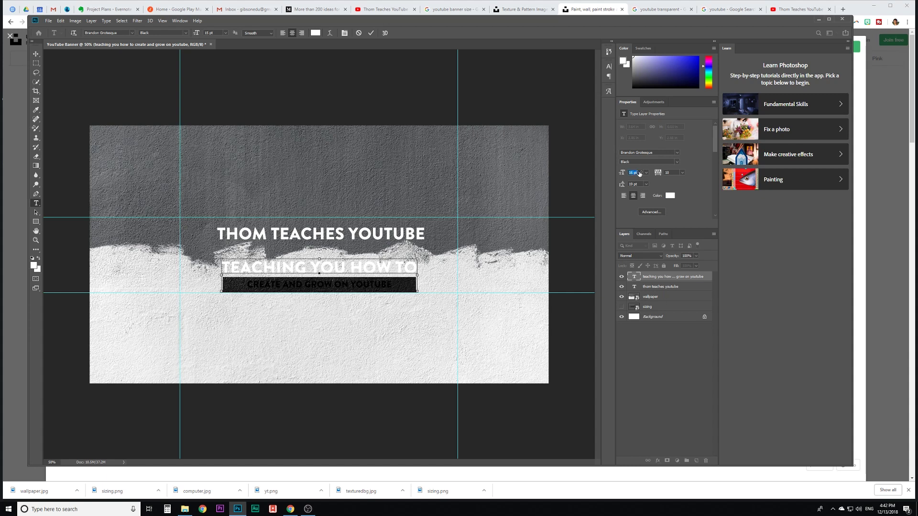
key("Up")
key("Up")
key("Up")
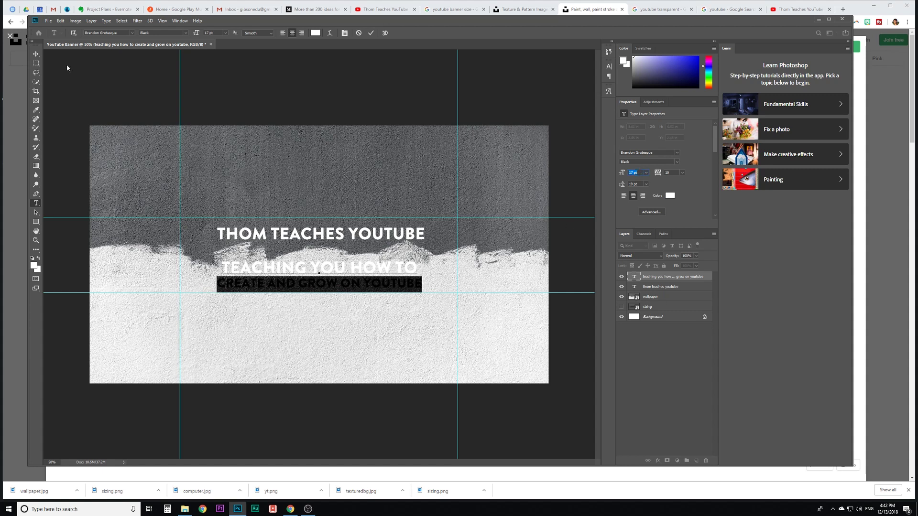
Remove a stray character and scroll TEACHING YOU HOW TO to a smaller size than line two.
left_click(281, 274)
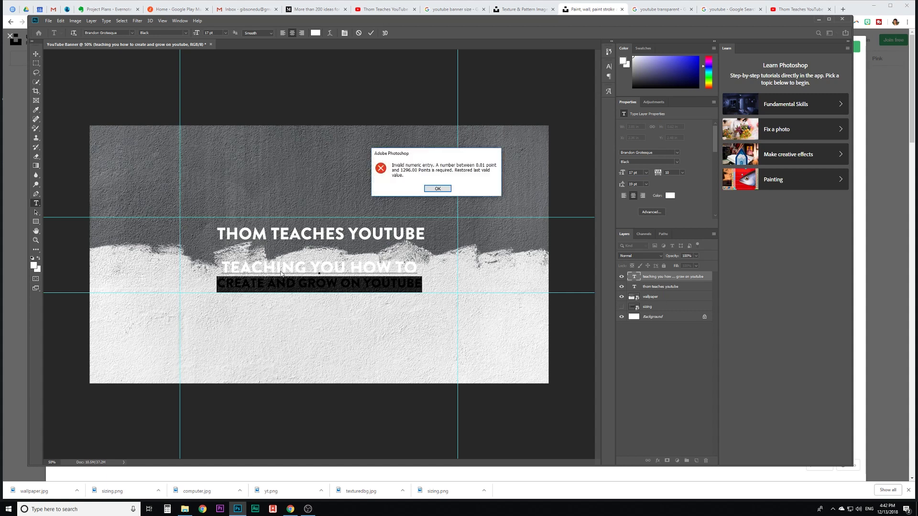
left_click(438, 189)
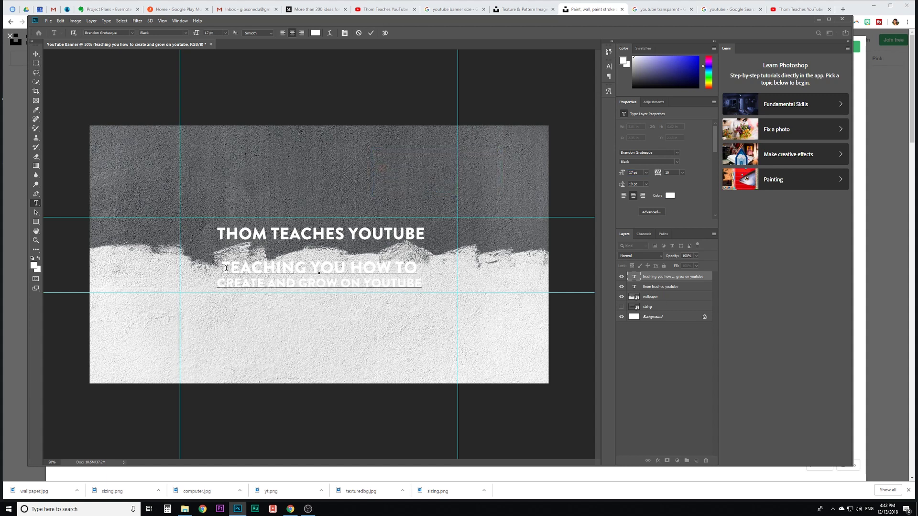
key("BackSpace")
left_click_drag(222, 267, 423, 266)
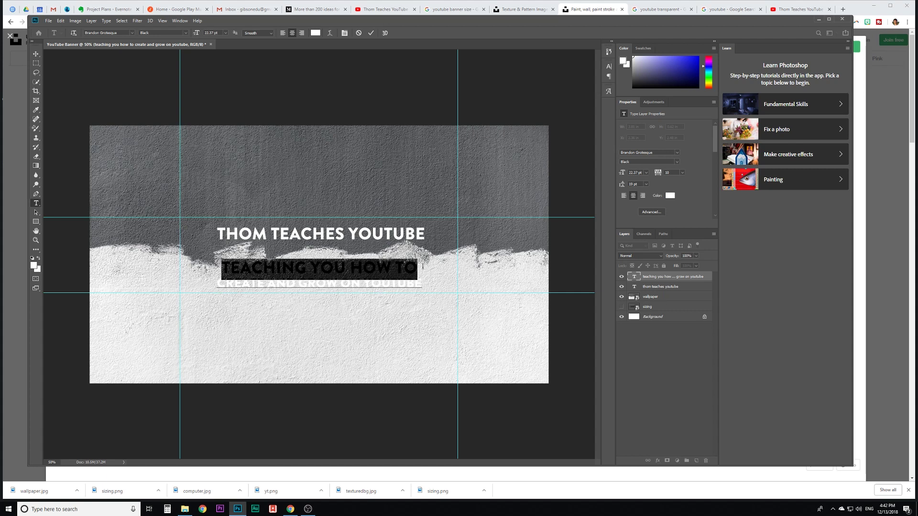
left_click(632, 173)
scroll(636, 174, "down", 7)
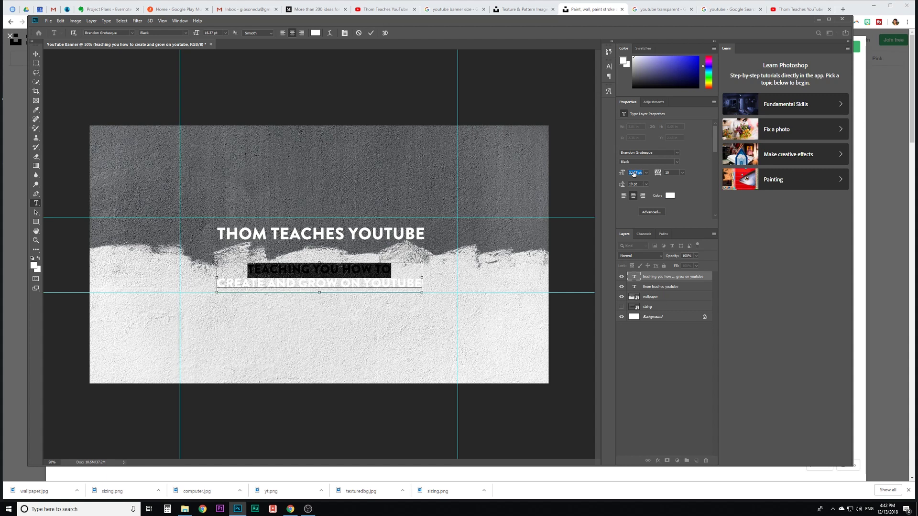
scroll(633, 174, "down", 1)
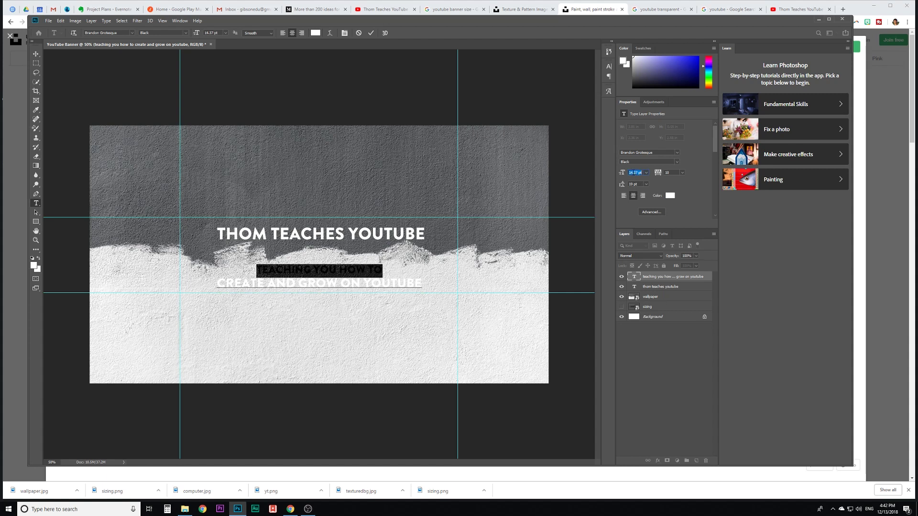
left_click(36, 53)
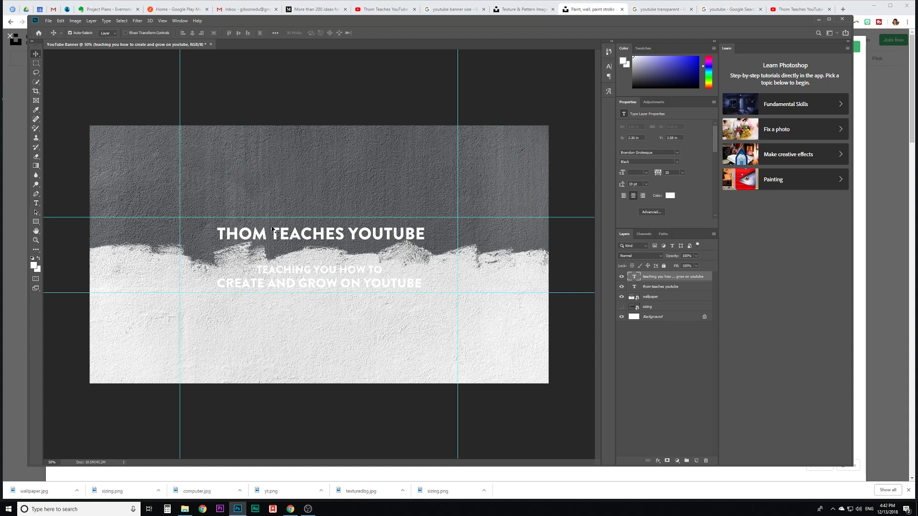
Set both tagline lines to the Light font weight.
key("t")
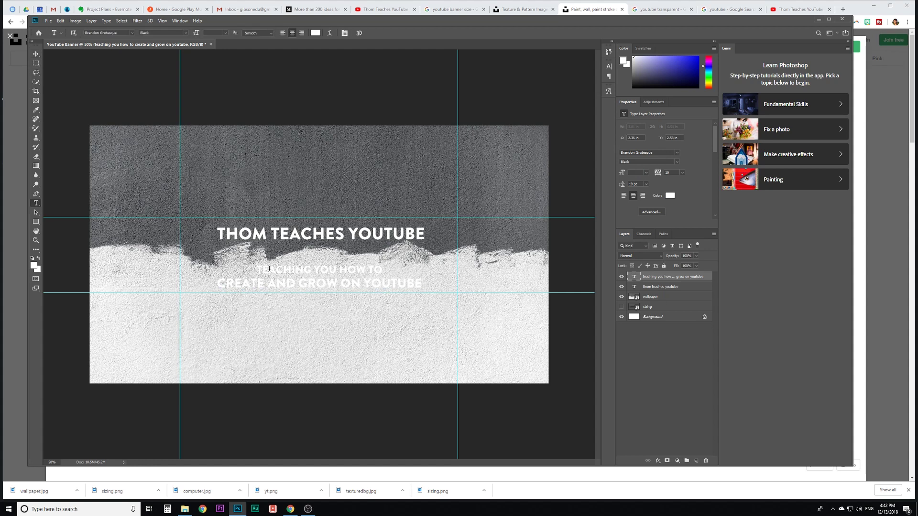
left_click_drag(257, 269, 423, 285)
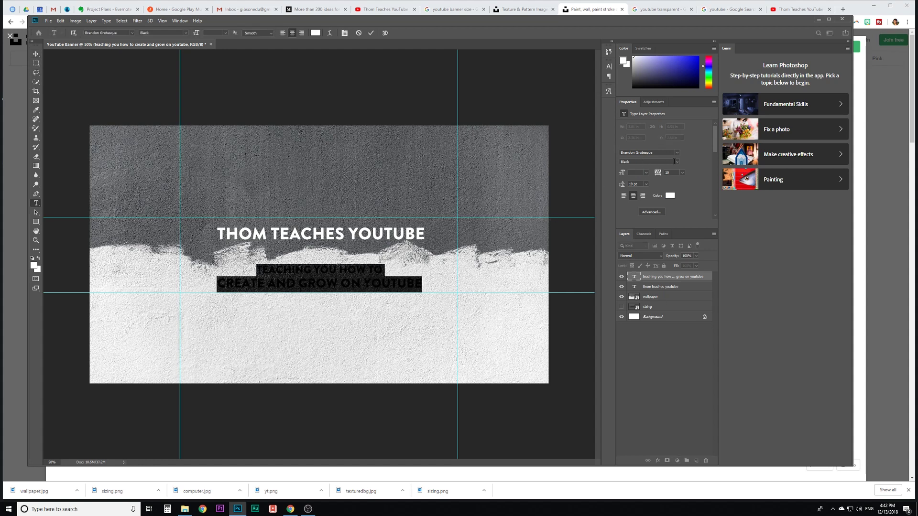
left_click(674, 162)
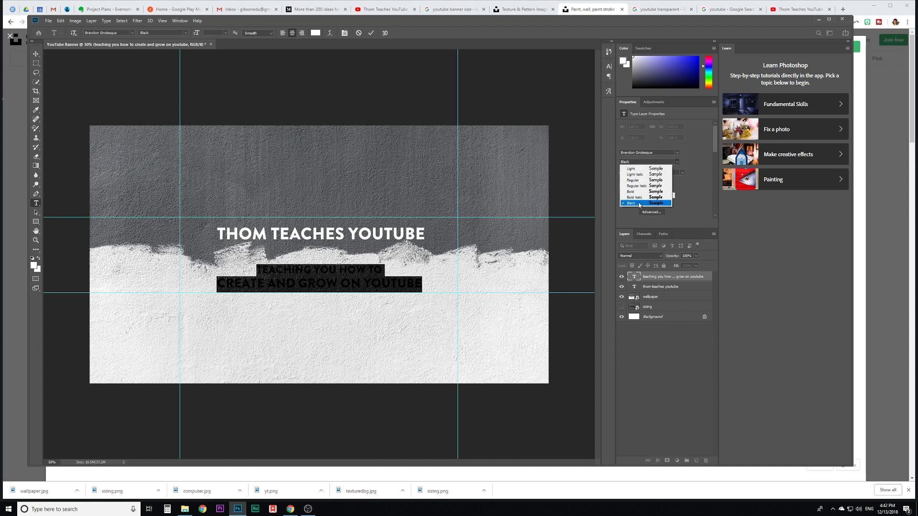
left_click(641, 169)
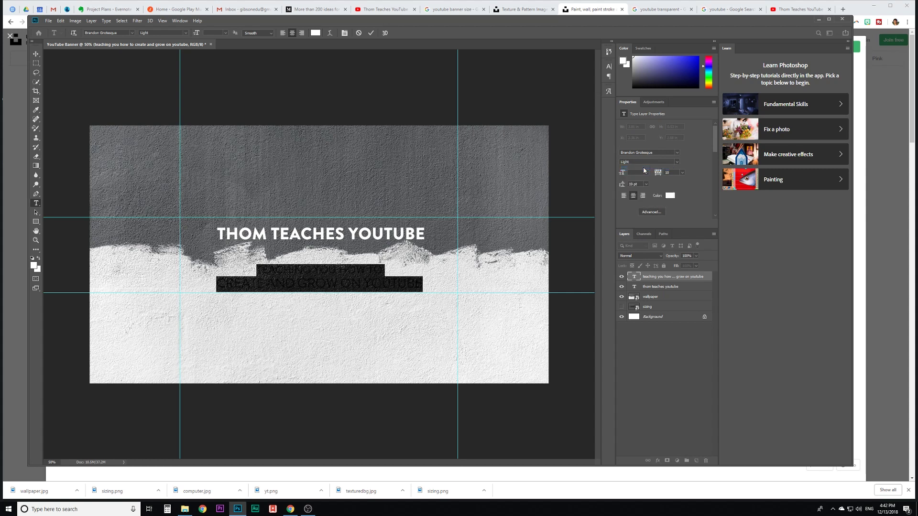
Colour the tagline black (000000), commit it, and return to the browser.
left_click(669, 197)
type("000000")
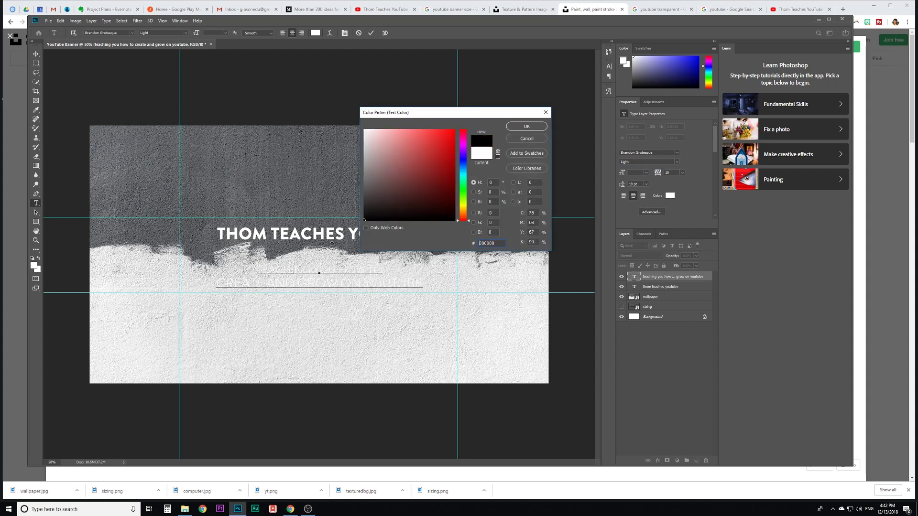
left_click(527, 128)
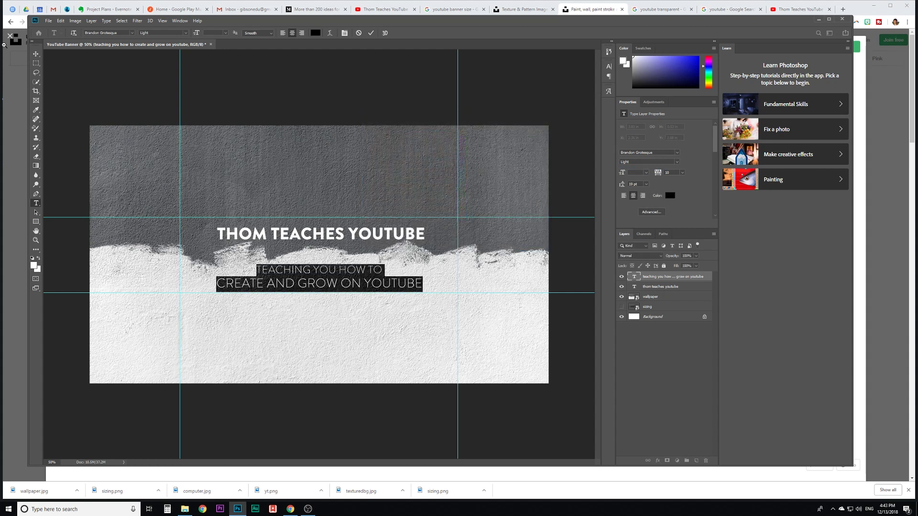
left_click(36, 54)
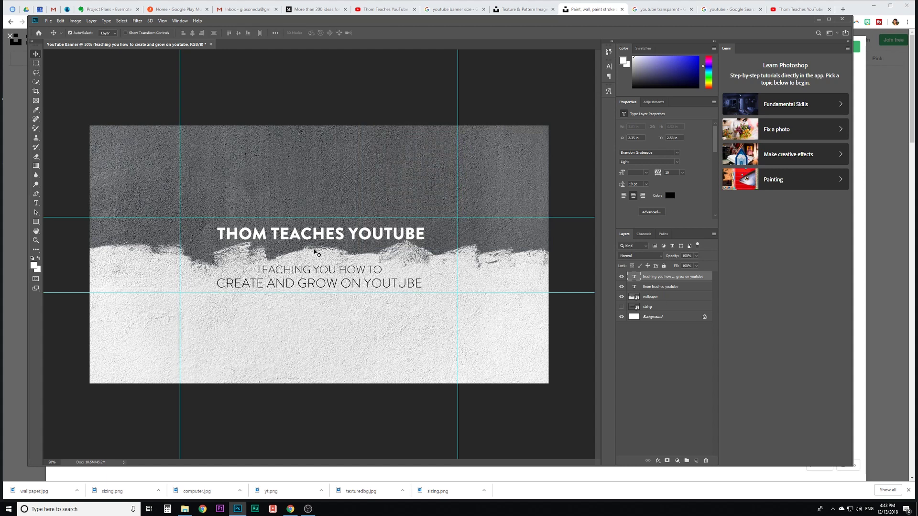
left_click(291, 509)
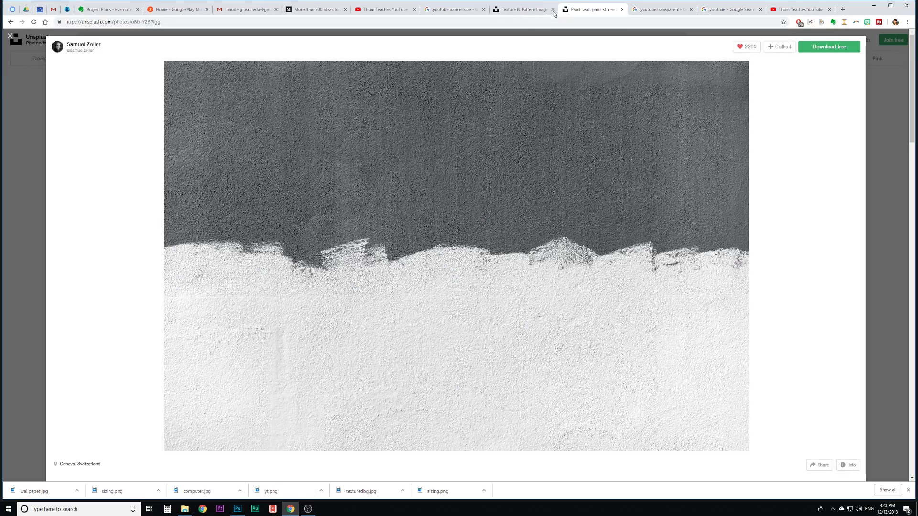
Save the red play-button logo from the results as yt.
left_click(643, 9)
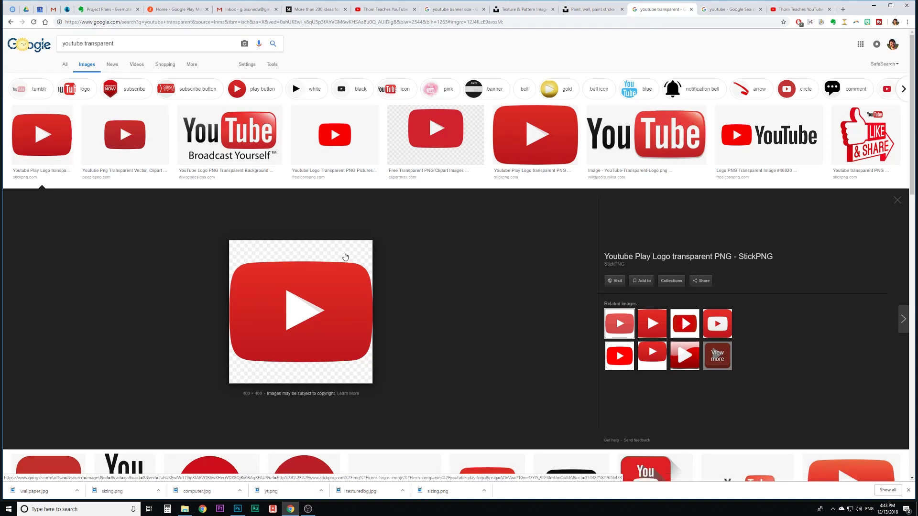
left_click(334, 135)
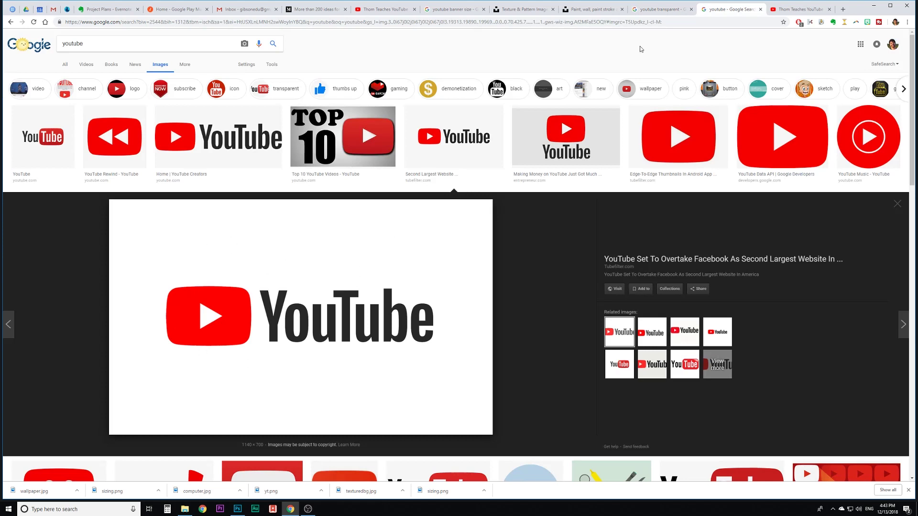
left_click(663, 9)
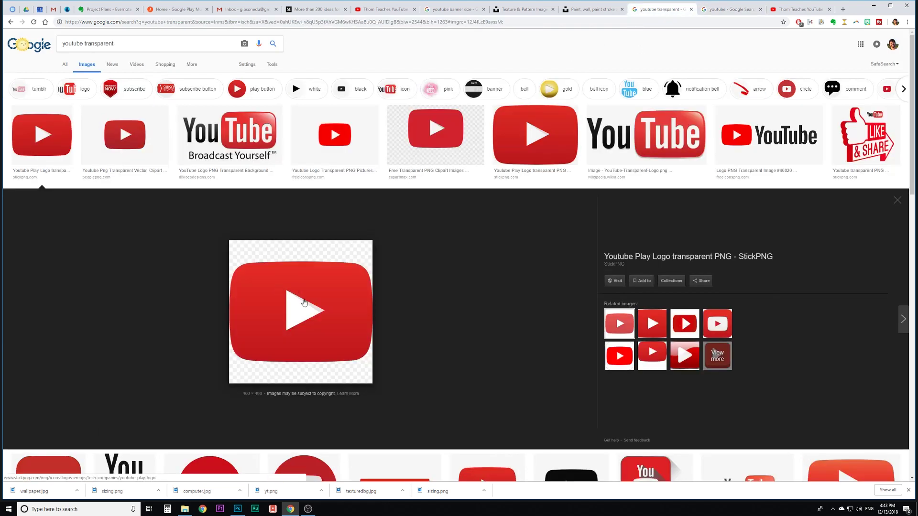
right_click(292, 284)
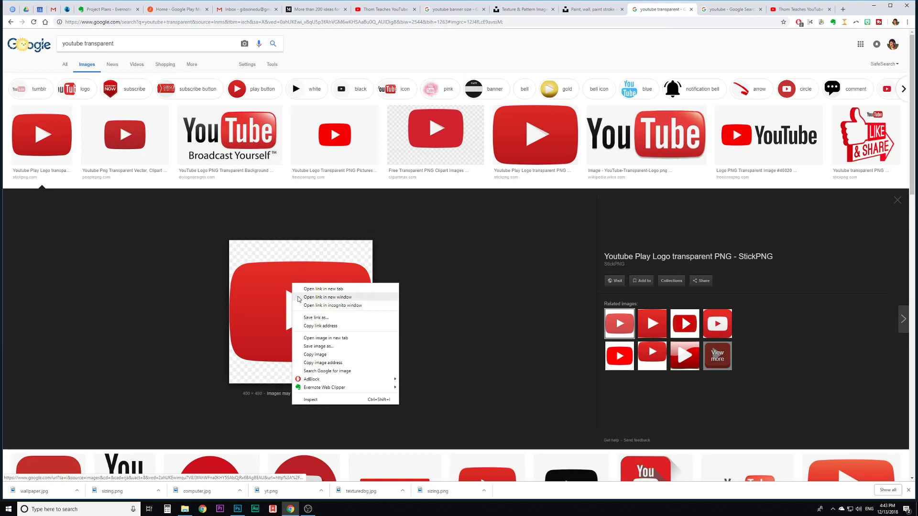
left_click(318, 346)
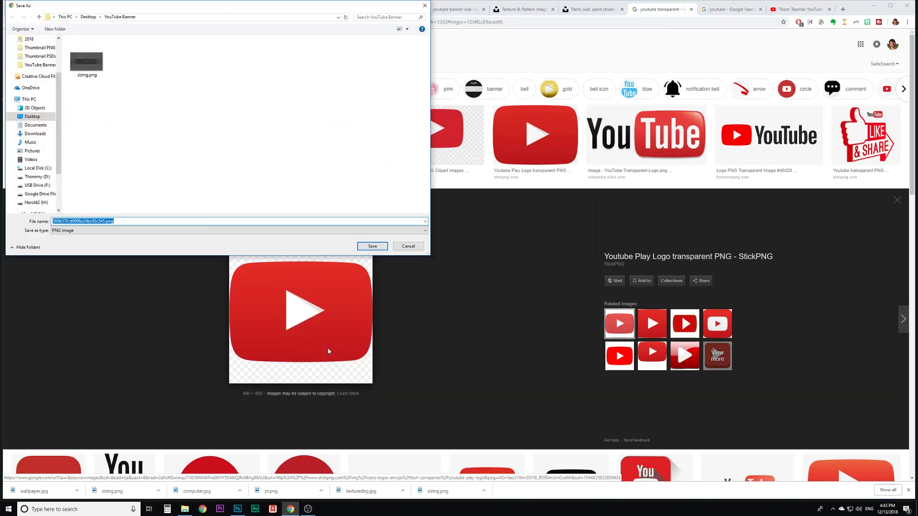
type("yt")
key("Return")
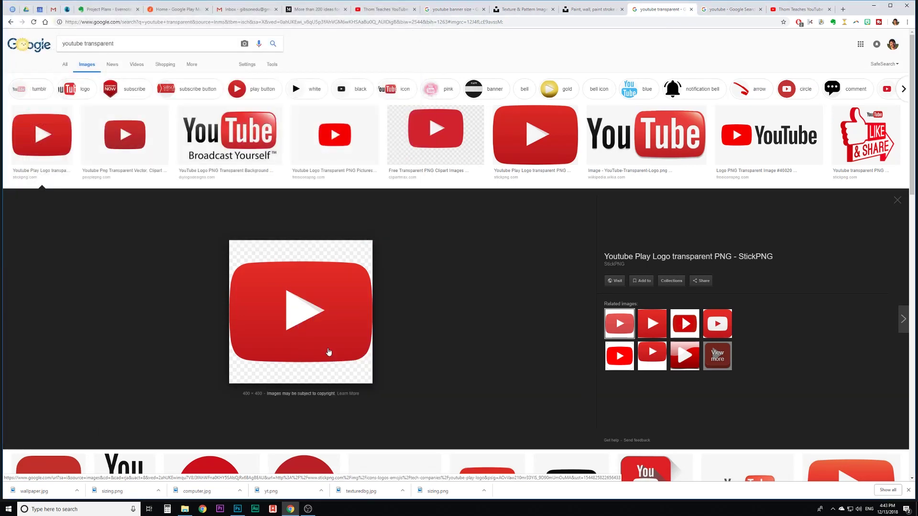
Save the YouTube wordmark logo from the other results tab as yt2.
key("ctrl+Tab")
right_click(338, 263)
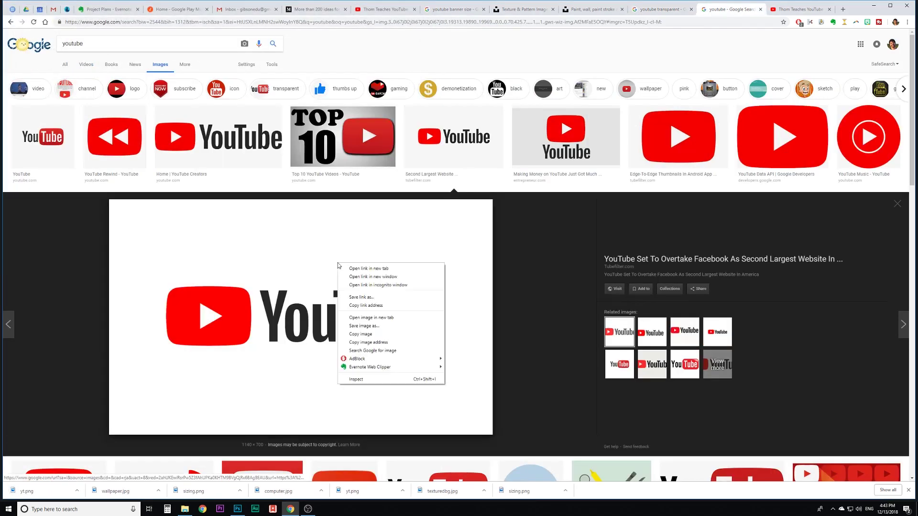
left_click(379, 329)
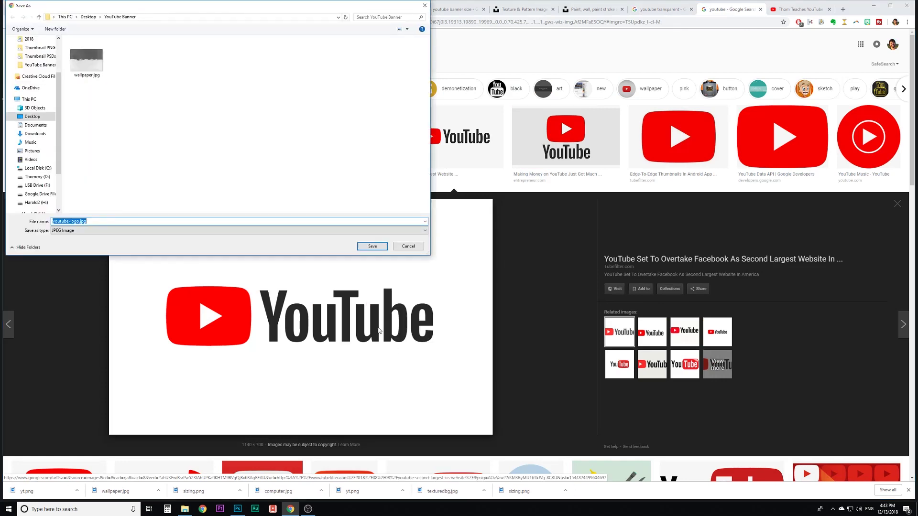
type("yt2")
key("Return")
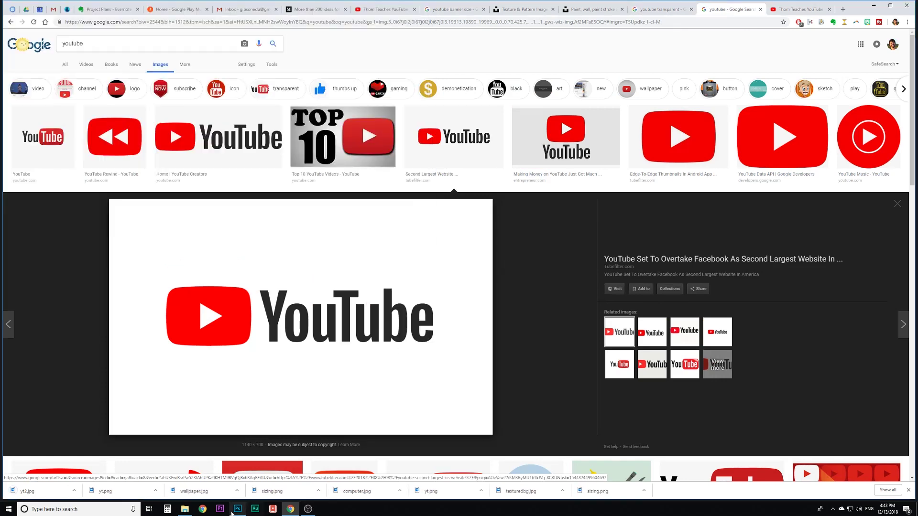
left_click(236, 510)
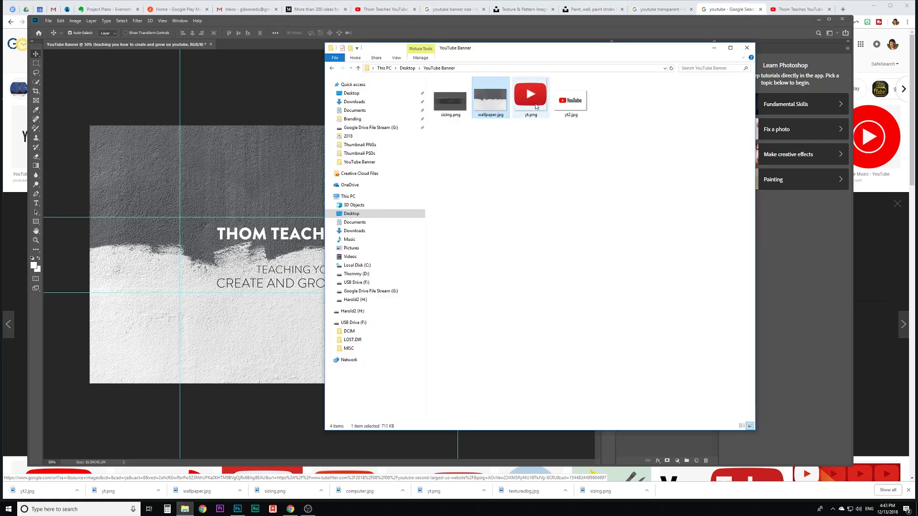
Place yt.png on the banner, shrink it, and commit the resize.
left_click_drag(536, 102, 290, 249)
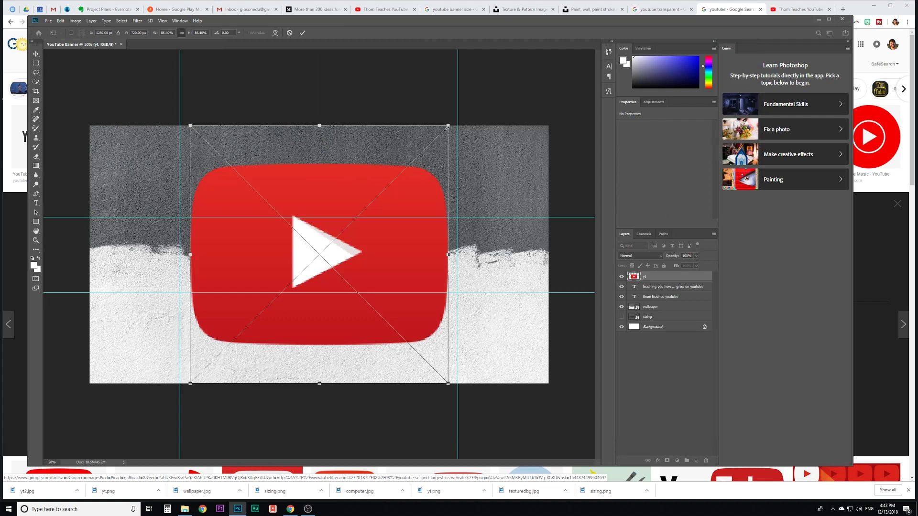
left_click_drag(447, 128, 324, 255)
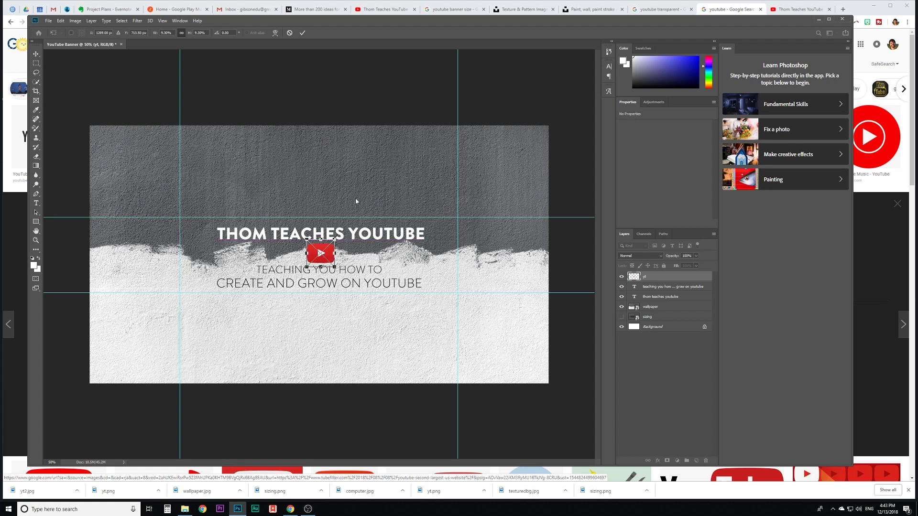
key("Return")
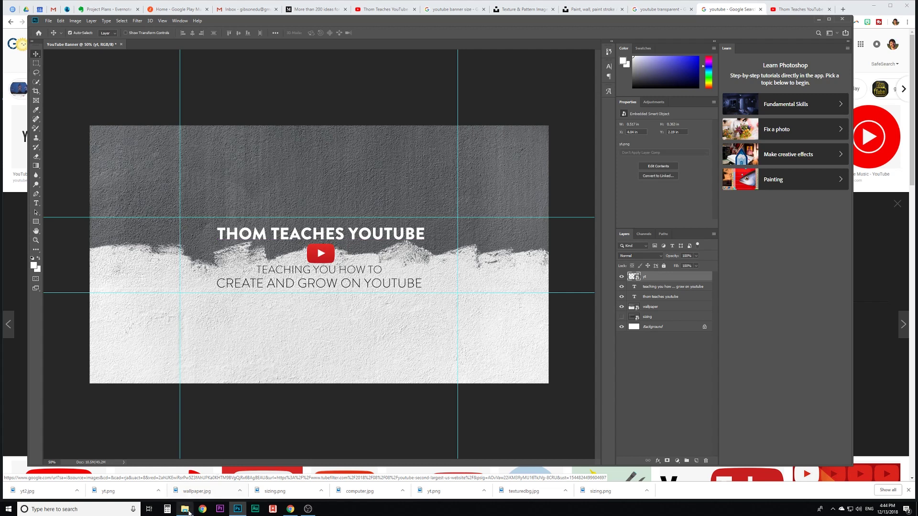
Place the yt2 wordmark image, scale and move it, then cancel placing it.
left_click(185, 509)
left_click_drag(571, 98, 254, 210)
left_click_drag(531, 125, 231, 308)
left_click_drag(205, 348, 308, 165)
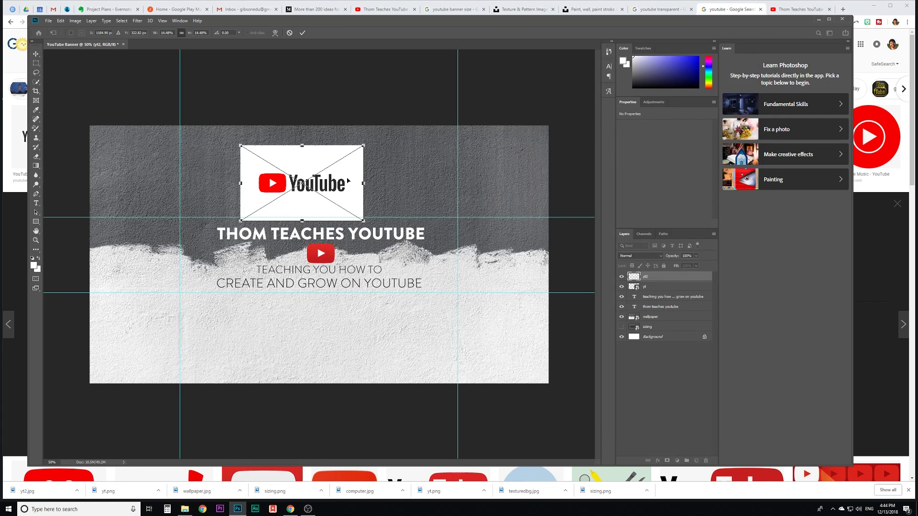
key("Escape")
Search Google Images for 'youtube icon png', preview the first result, then return to Photoshop.
left_click(290, 509)
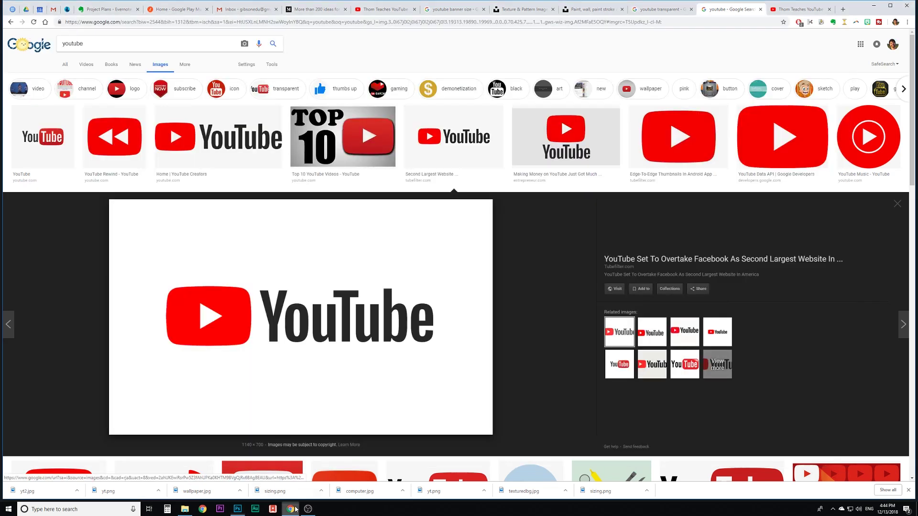
type("youtube icon p")
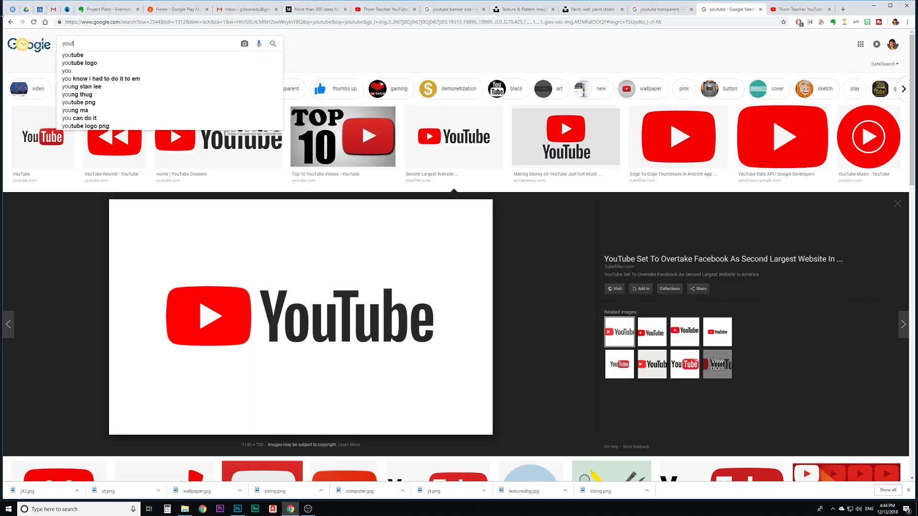
type("ng")
key("Return")
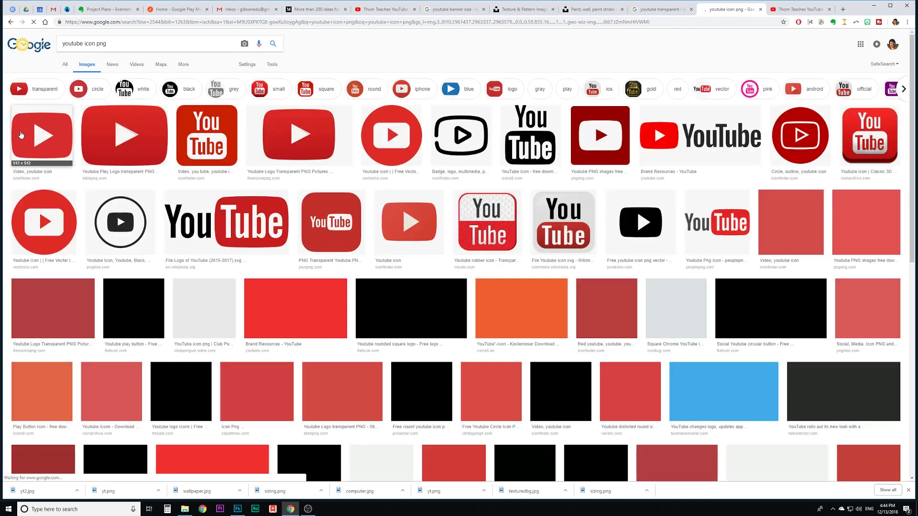
left_click(21, 135)
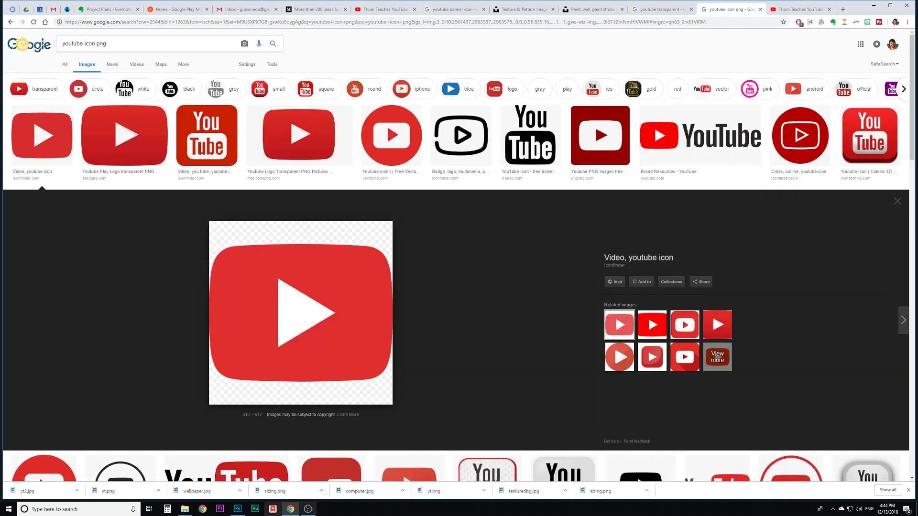
left_click(238, 509)
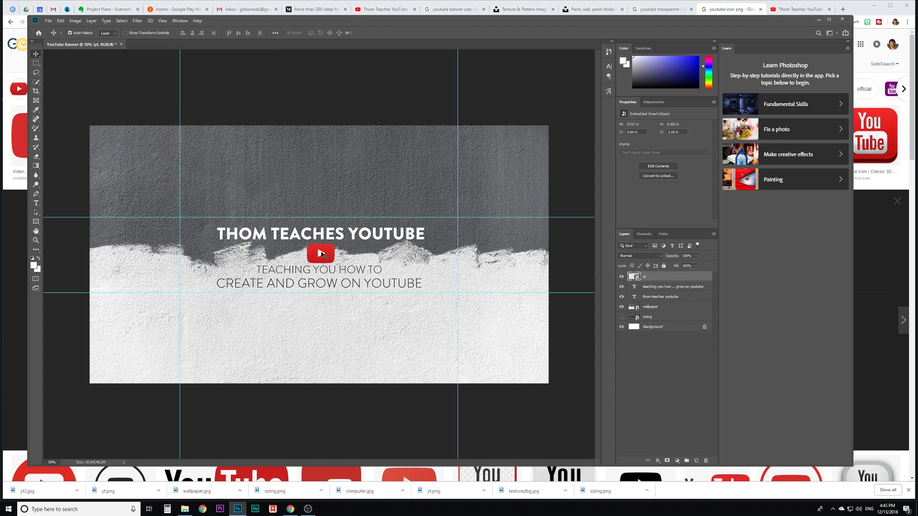
Scale the YouTube icon down to about 6.59% with Free Transform.
key("ctrl+t")
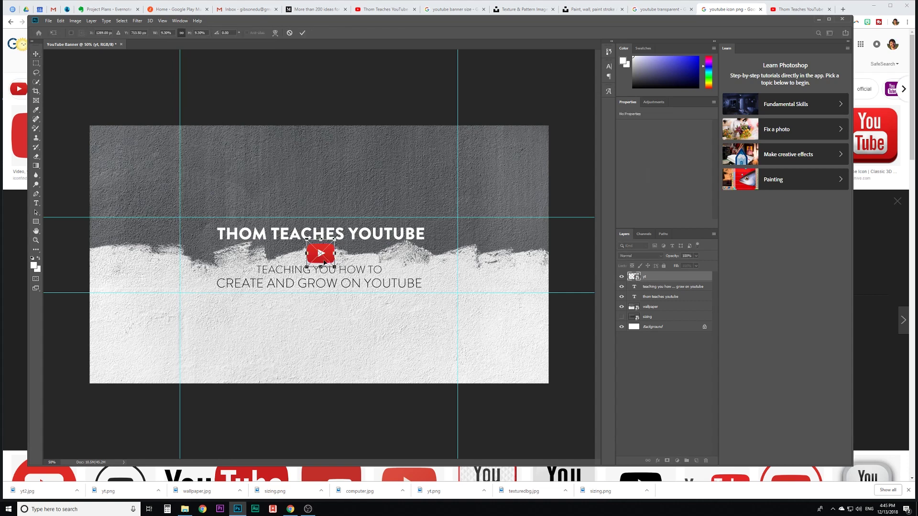
mouse_move(334, 238)
left_mouse_down()
mouse_move(348, 229)
mouse_move(319, 260)
mouse_move(323, 250)
left_mouse_up()
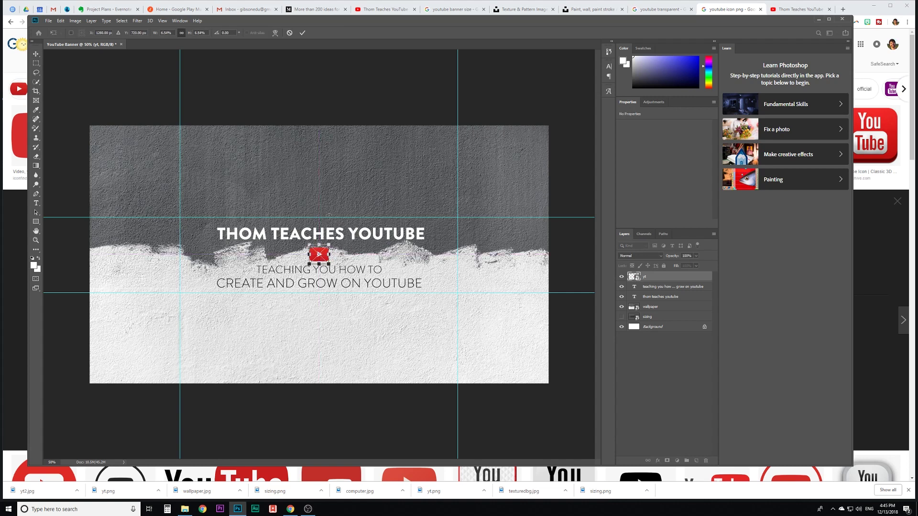
key("Return")
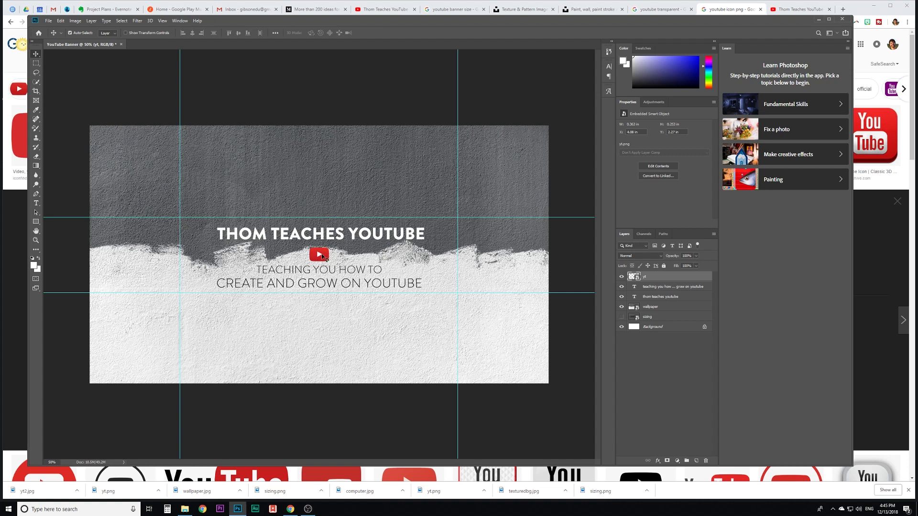
Add a Stroke layer style to the yt layer and set its size.
right_click(652, 280)
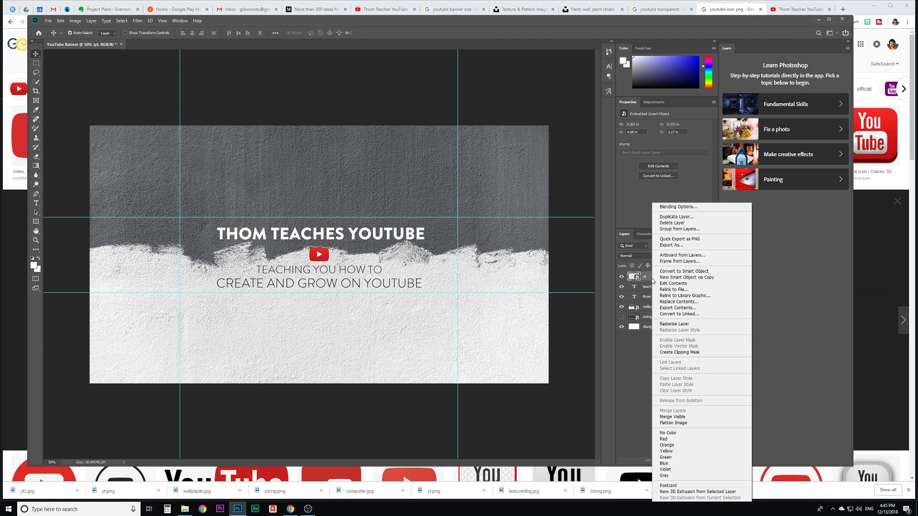
left_click(673, 207)
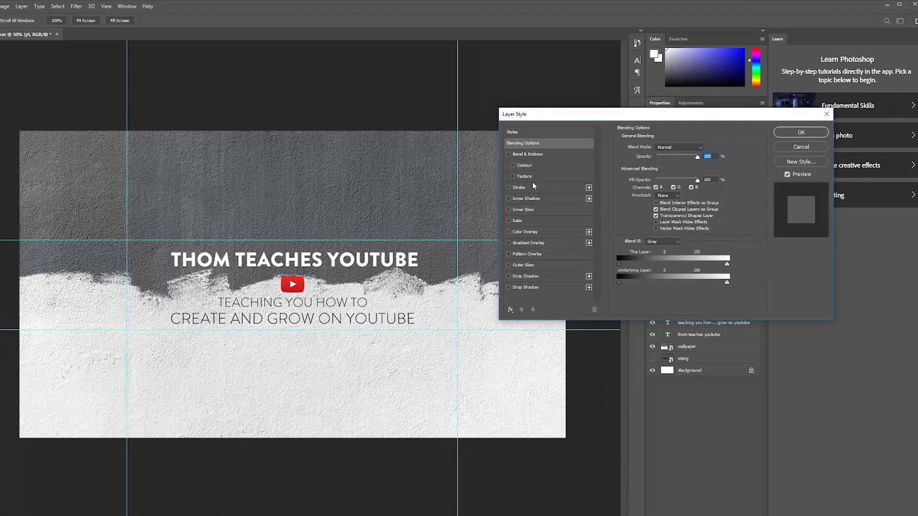
left_click(523, 188)
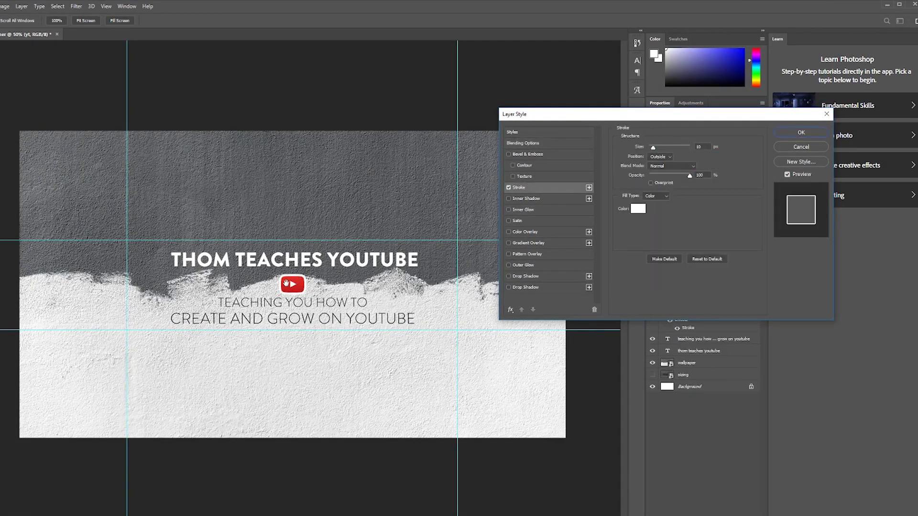
mouse_move(654, 148)
left_mouse_down()
mouse_move(674, 148)
mouse_move(654, 149)
left_mouse_up()
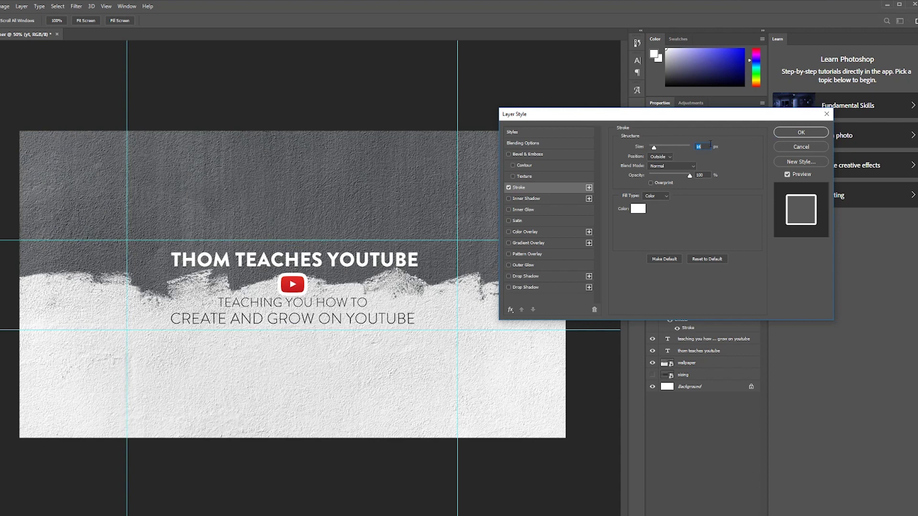
key("Return")
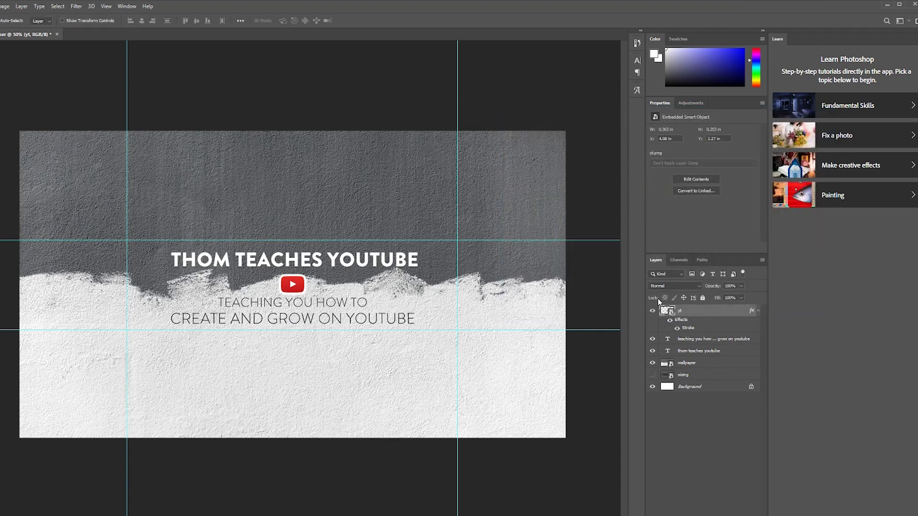
Keep the 10 px stroke positioned Outside and make its colour white (ffffff).
double_click(690, 330)
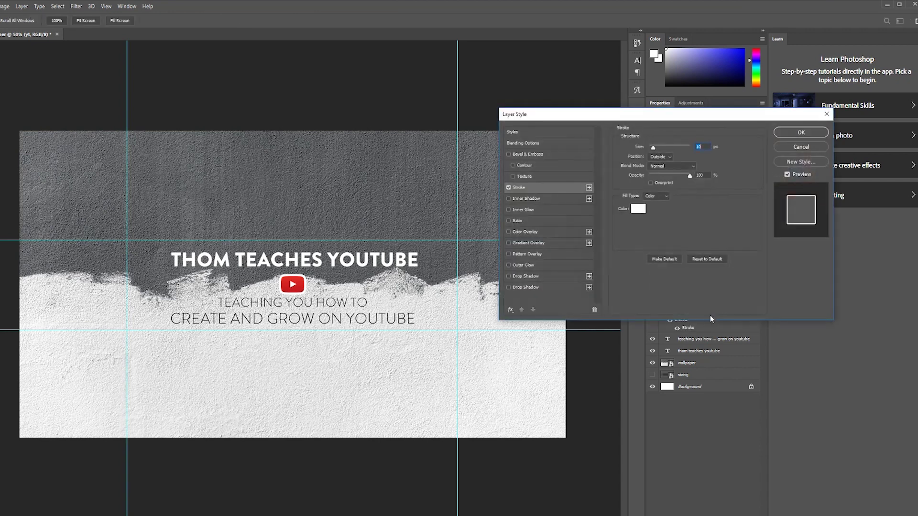
left_click(672, 157)
left_click(665, 166)
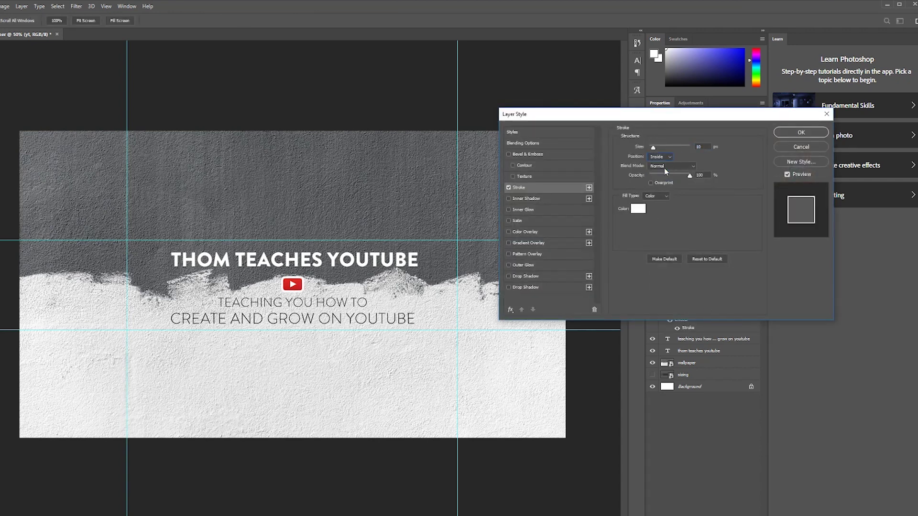
left_click(663, 157)
left_click(663, 176)
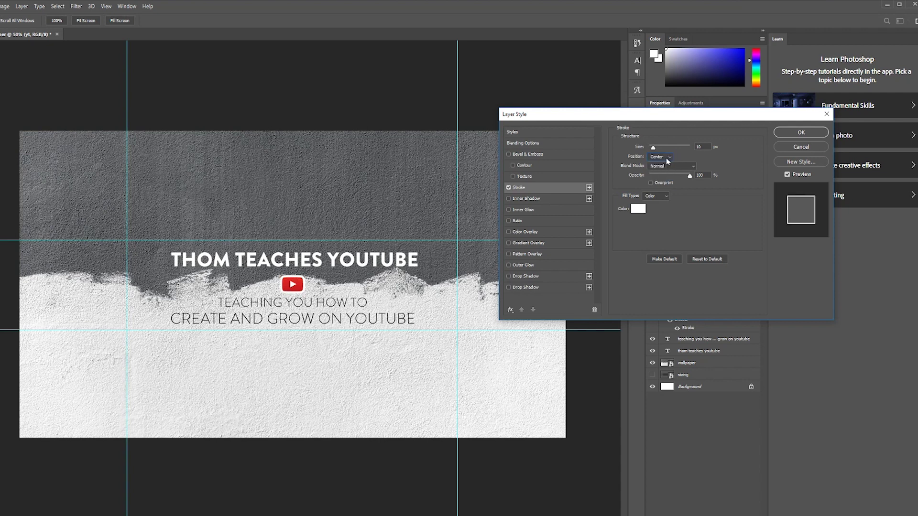
left_click(667, 158)
left_click(665, 163)
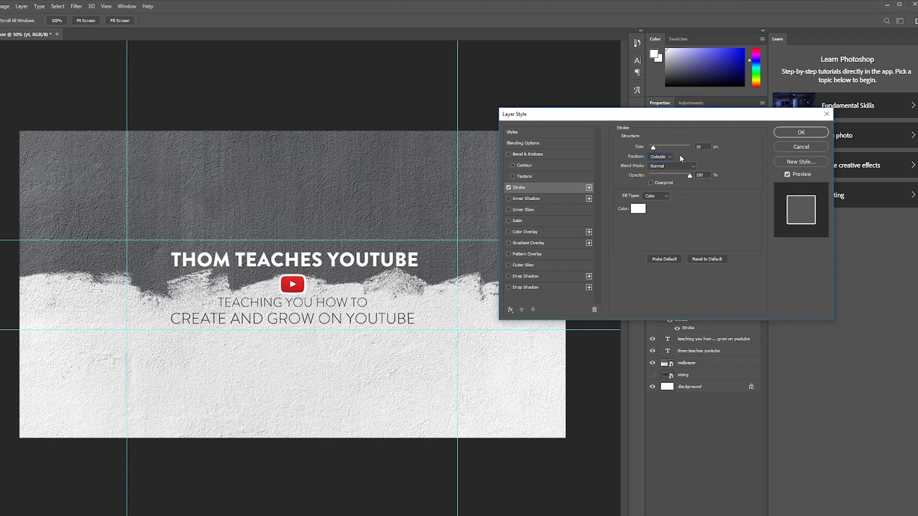
left_click(638, 209)
type("3a2424")
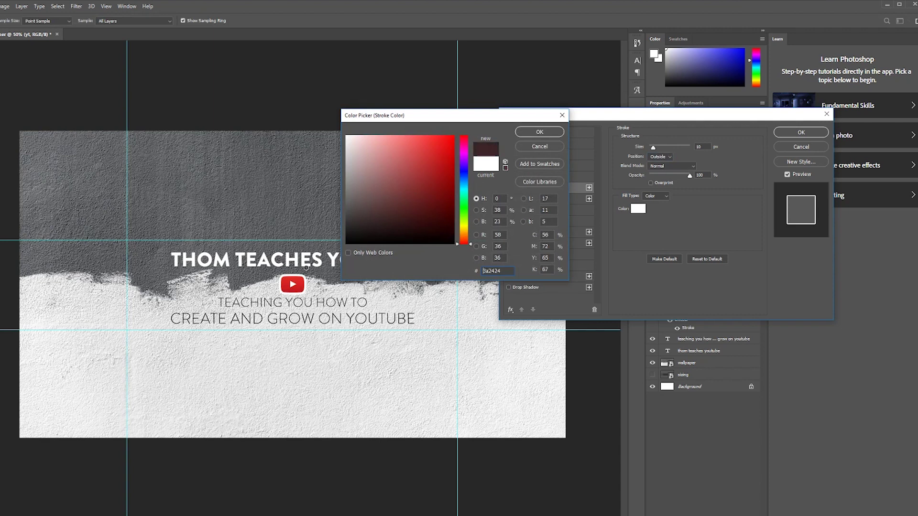
mouse_move(306, 267)
left_mouse_down()
mouse_move(309, 275)
mouse_move(302, 261)
left_mouse_up()
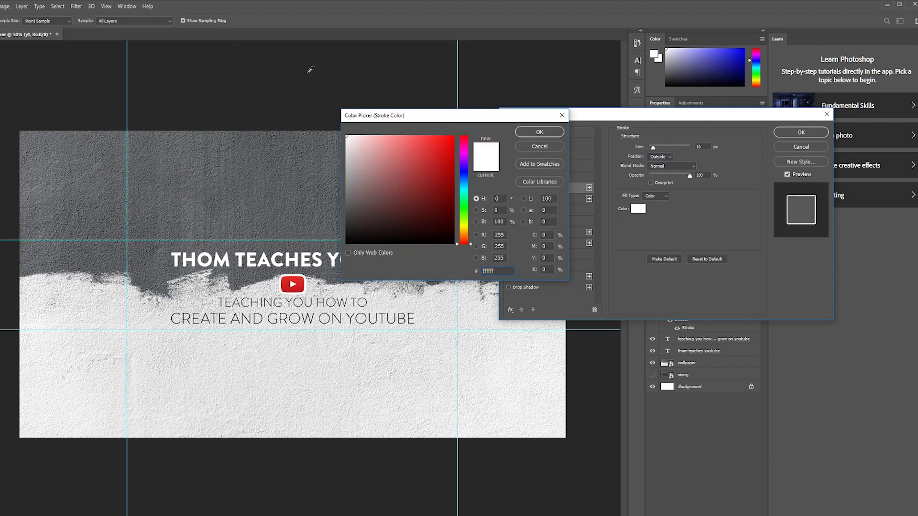
left_click(540, 131)
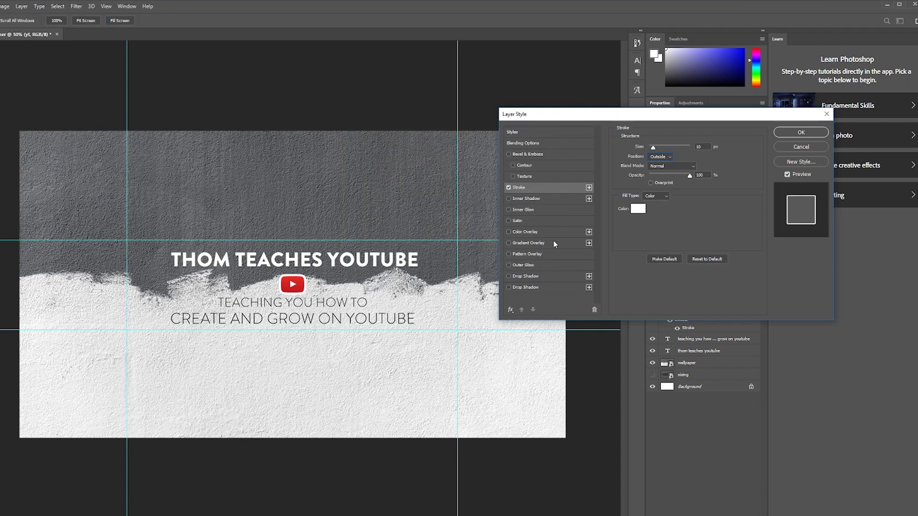
Add a drop shadow with 10 px distance, 23% spread and 59 px size.
left_click(526, 275)
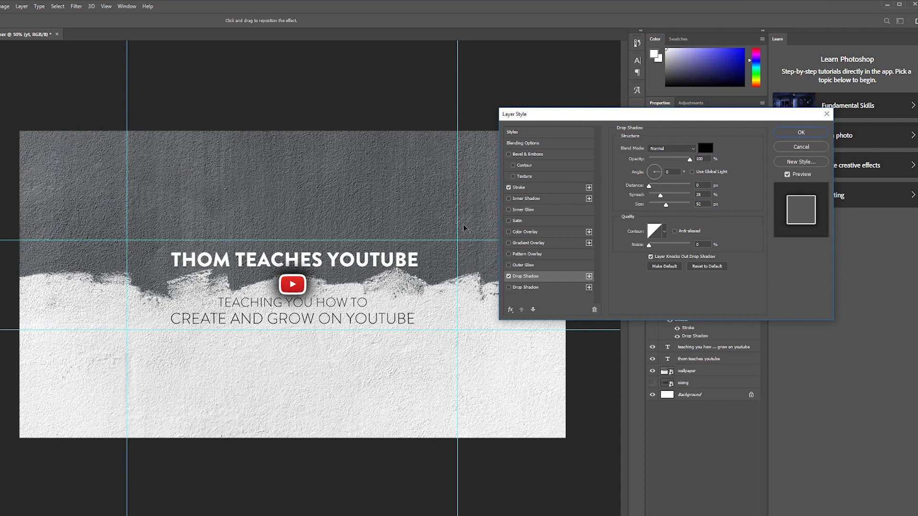
left_click_drag(649, 188, 659, 205)
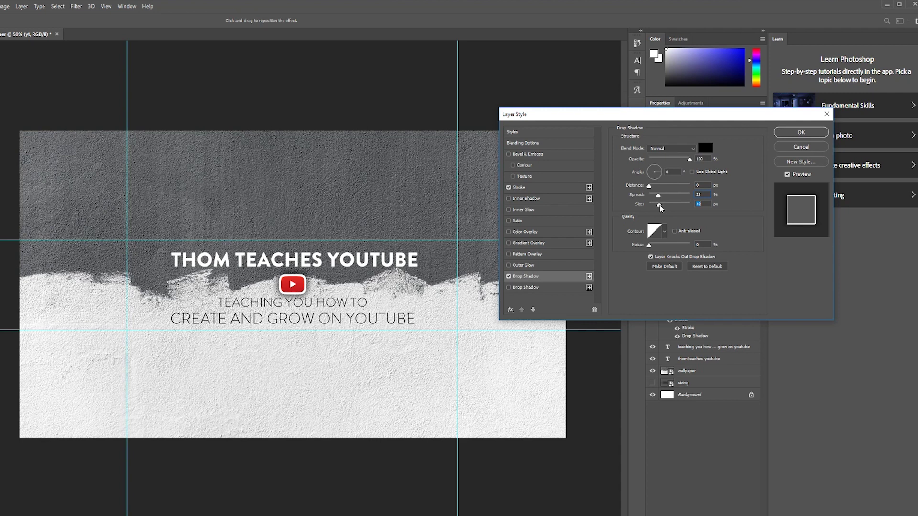
left_click_drag(290, 287, 290, 284)
left_click(666, 205)
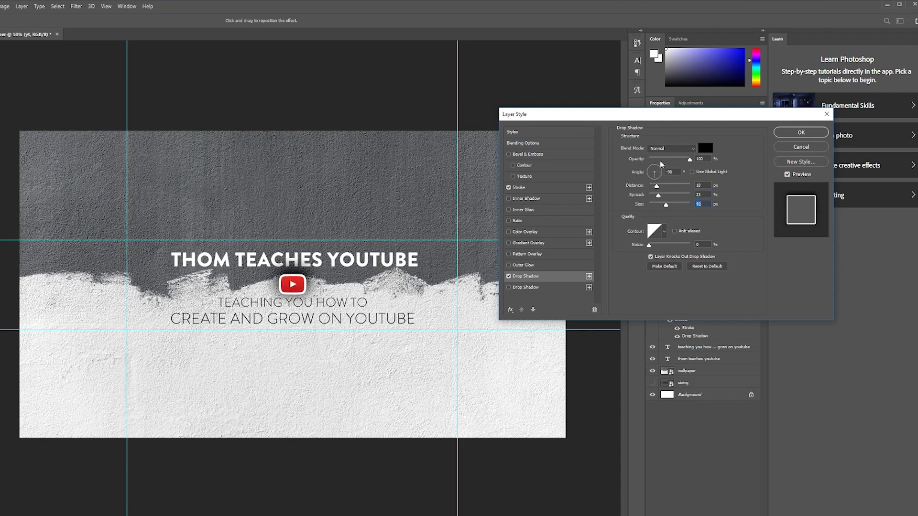
left_click_drag(657, 208, 661, 206)
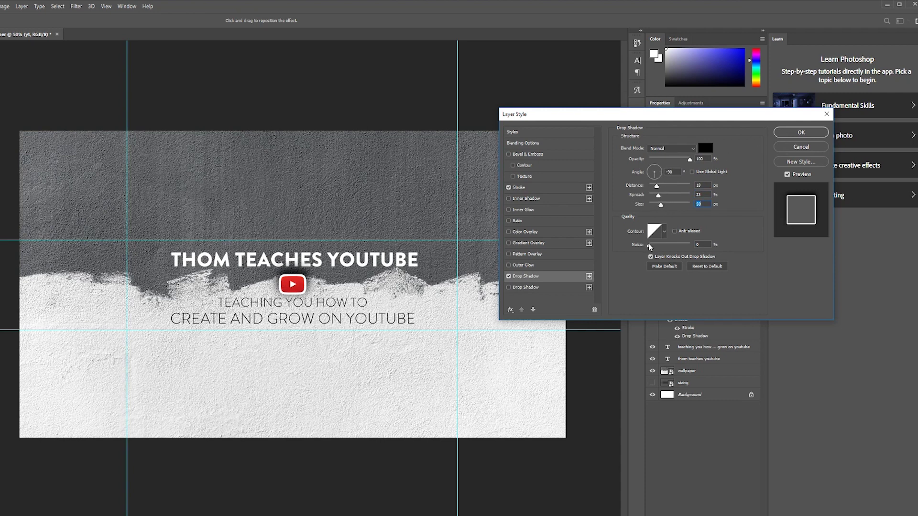
Set the shadow's blend mode to Normal and apply the layer style.
left_click(678, 151)
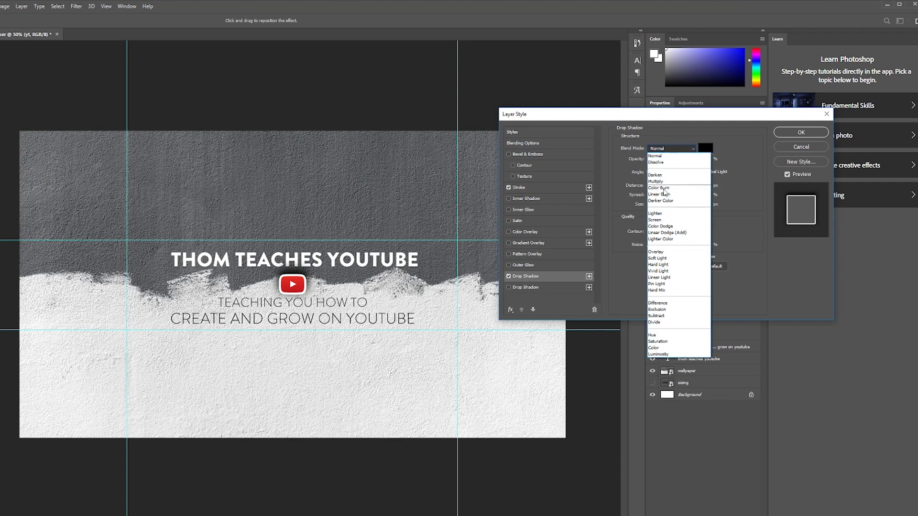
left_click(667, 252)
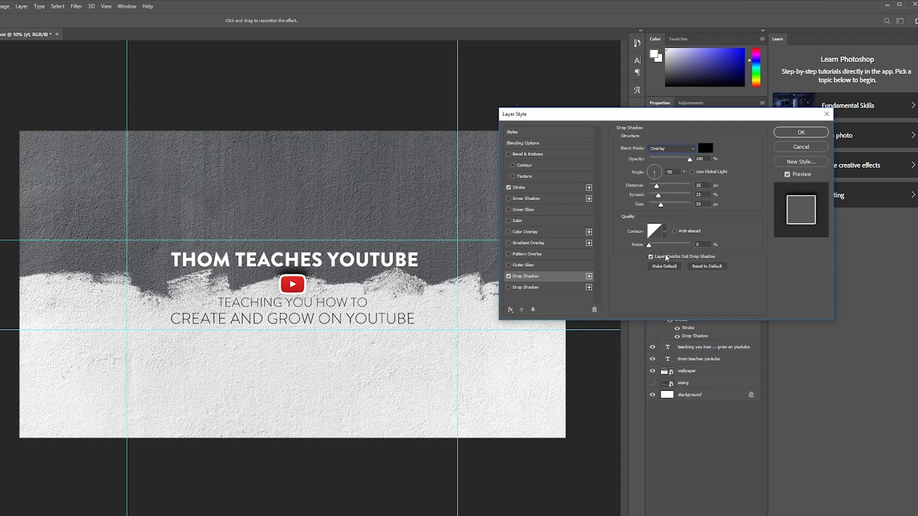
left_click(672, 149)
left_click(671, 153)
left_click(804, 133)
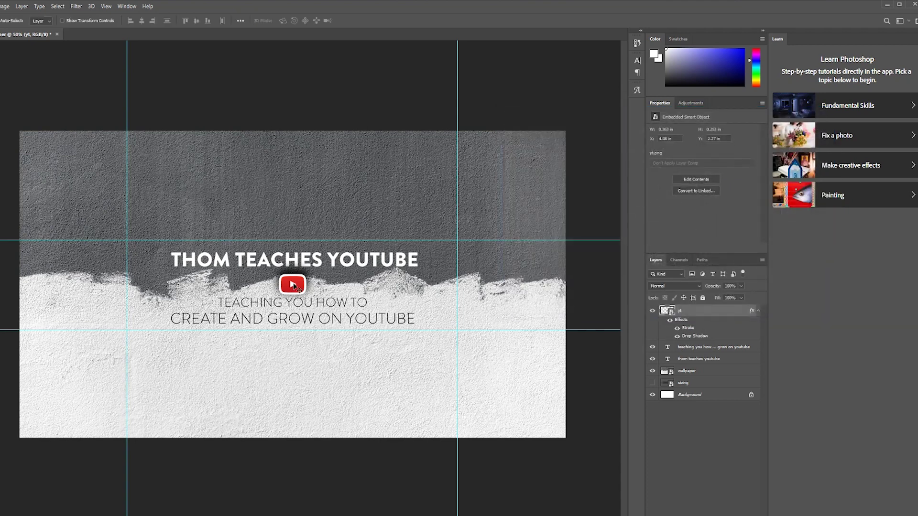
Nudge the icon and title into place, then copy the yt layer's style.
left_click_drag(294, 285, 293, 283)
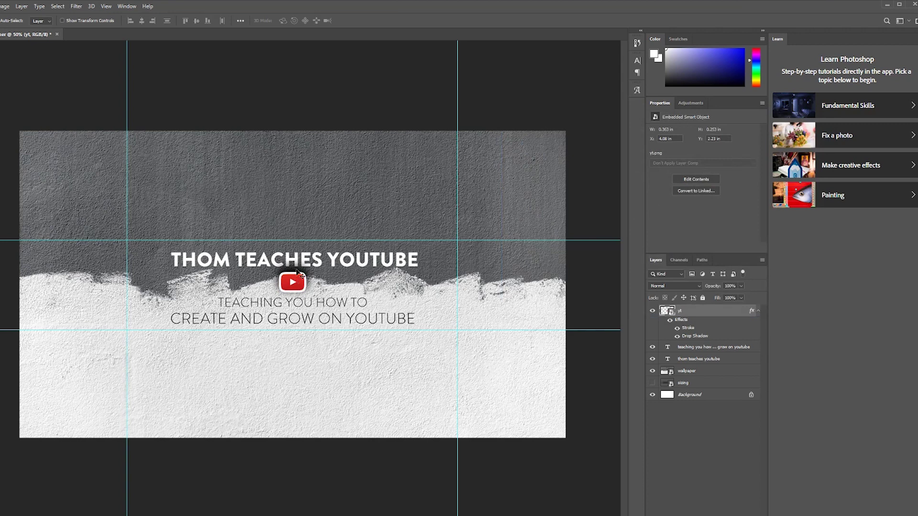
left_click_drag(303, 259, 338, 258)
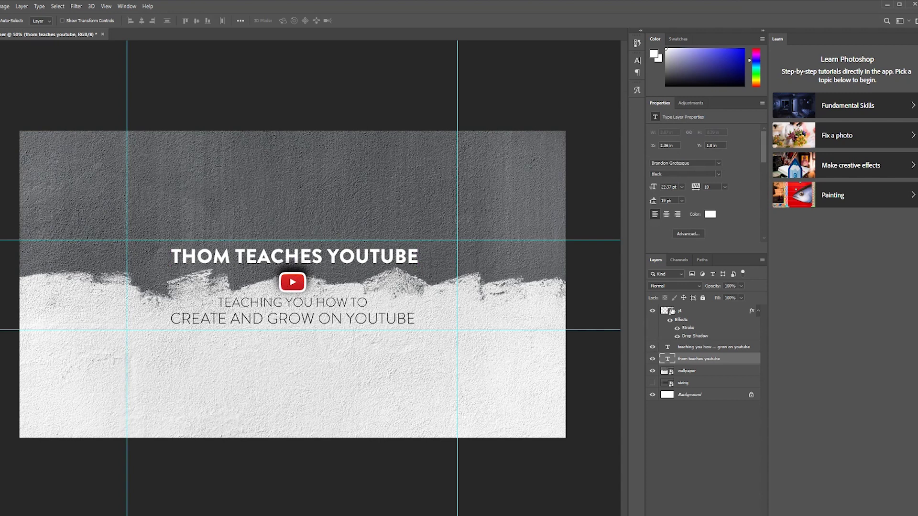
right_click(685, 324)
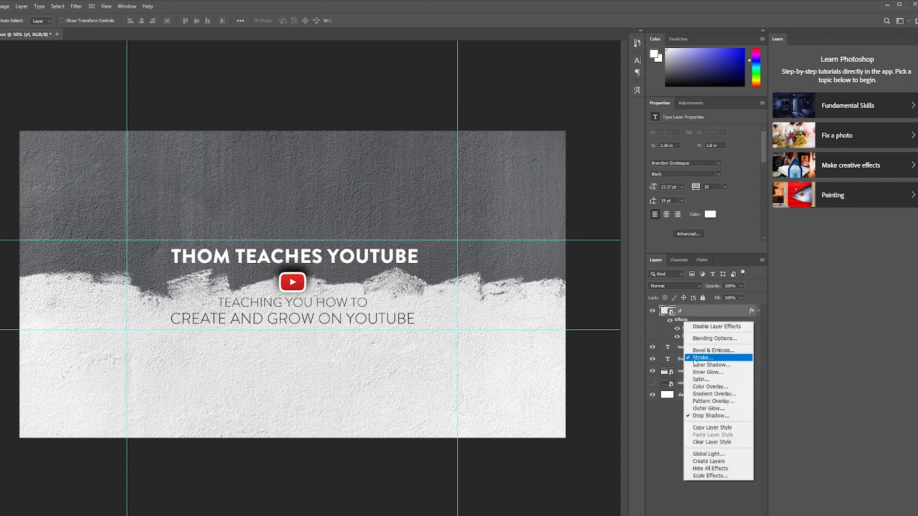
left_click(711, 428)
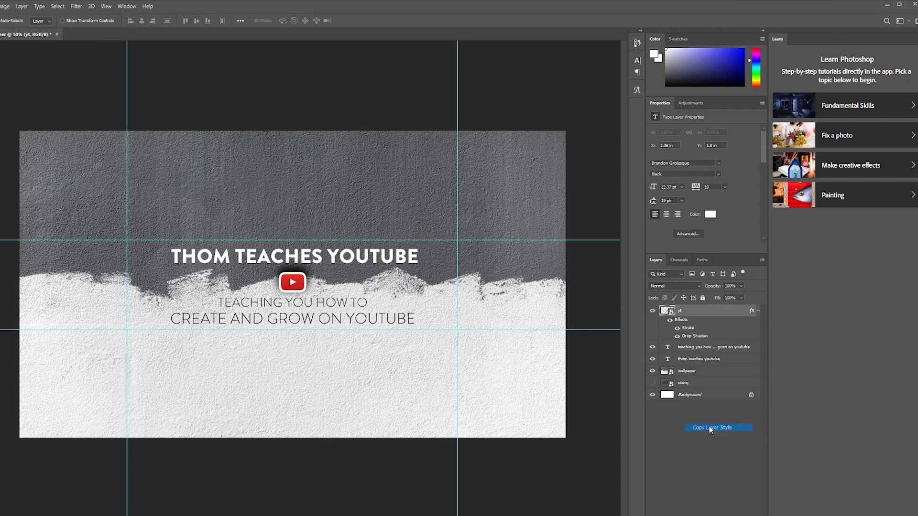
Paste the layer style onto the title layer and hide its Stroke effect.
left_click(693, 359)
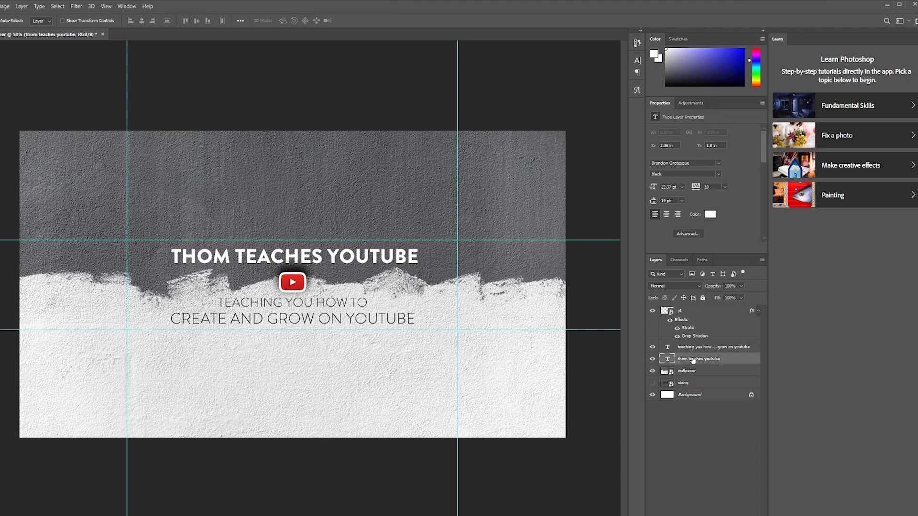
right_click(694, 359)
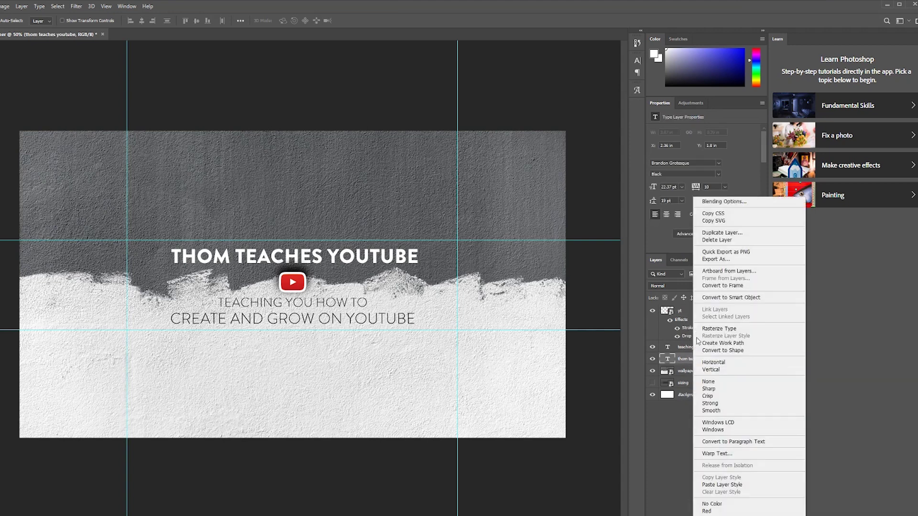
left_click(736, 486)
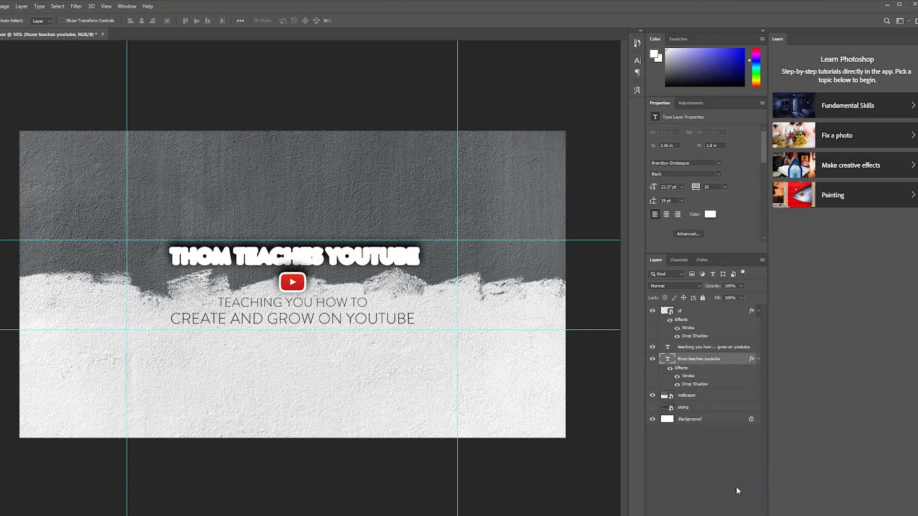
left_click(677, 377)
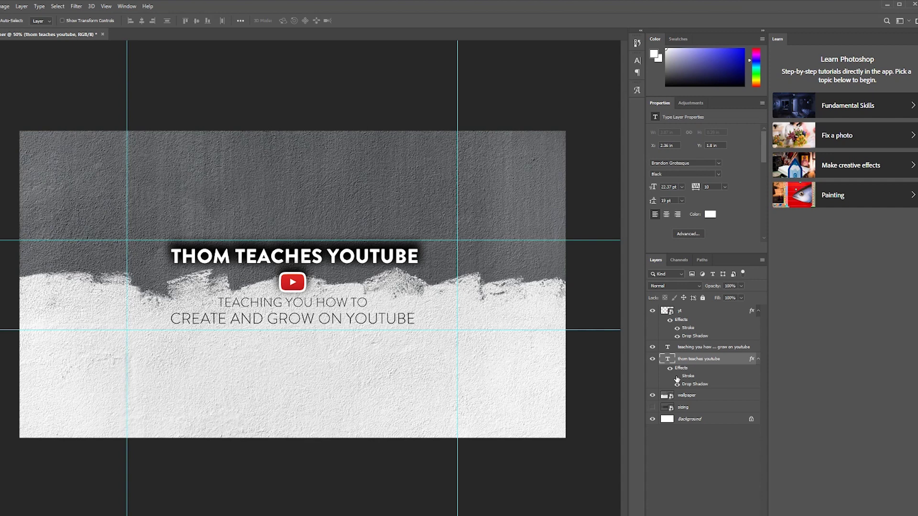
Turn off the title's Stroke effect and cut its Drop Shadow distance to about 3 px.
double_click(687, 377)
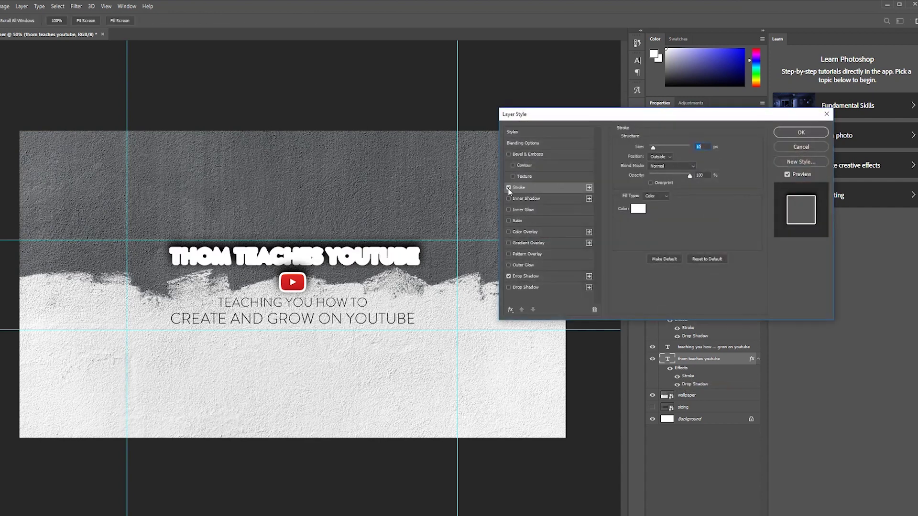
left_click(509, 188)
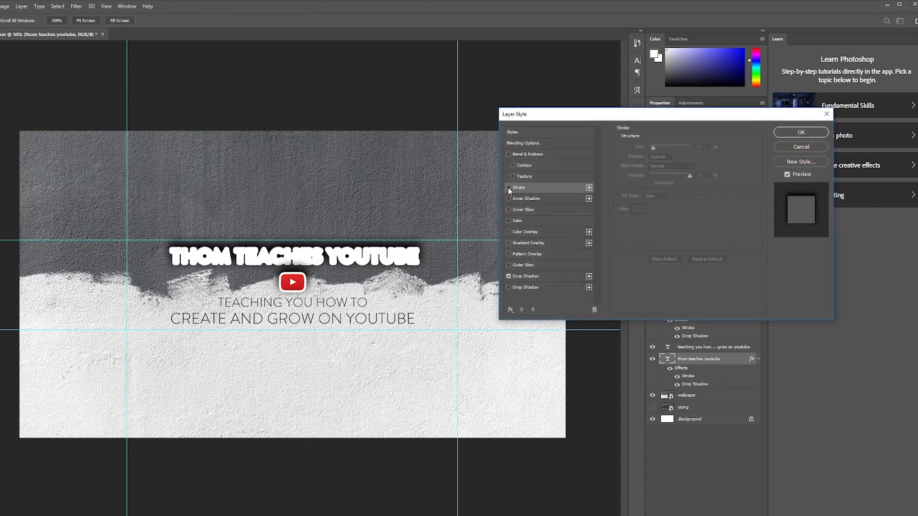
left_click(532, 277)
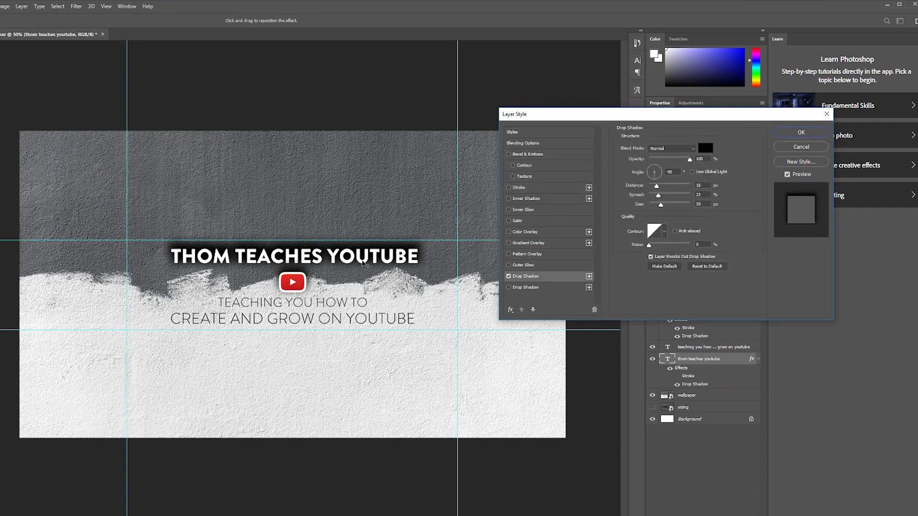
left_click_drag(657, 186, 649, 191)
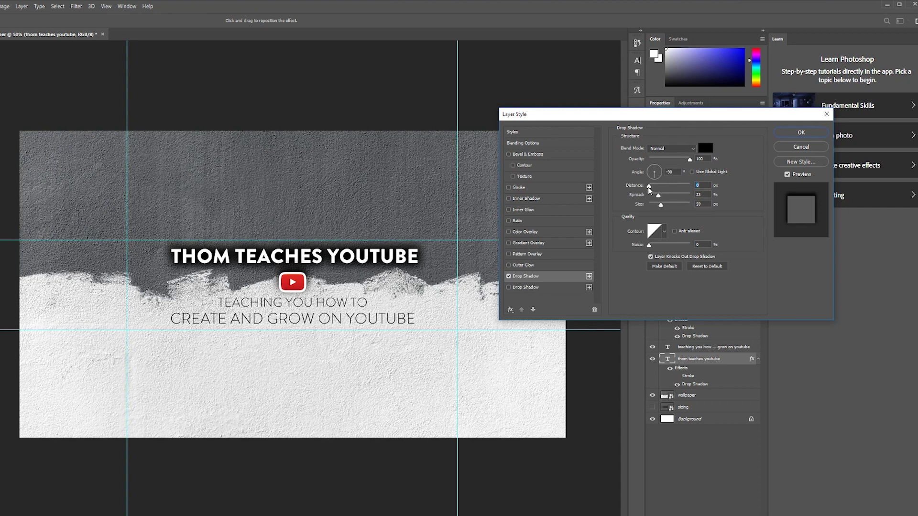
left_click(793, 131)
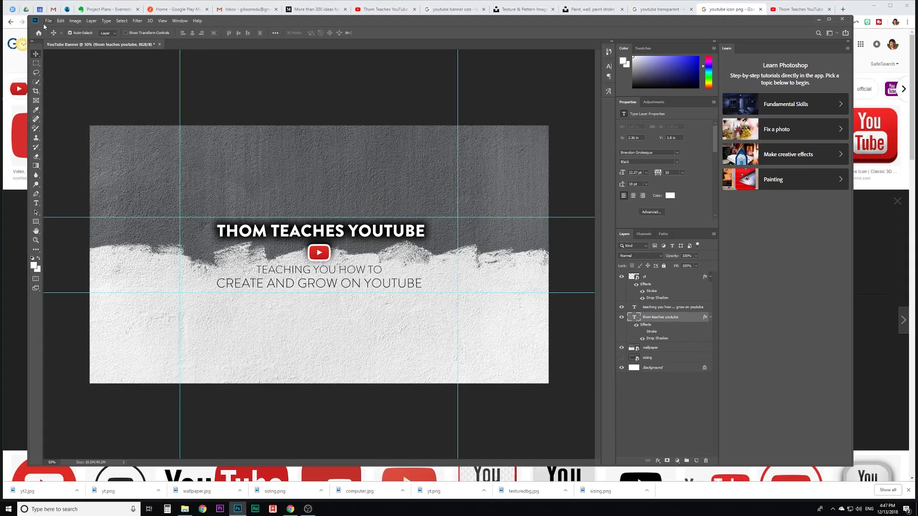
Save the banner as YouTube Banner.psd in the YouTube Banner folder.
left_click(48, 21)
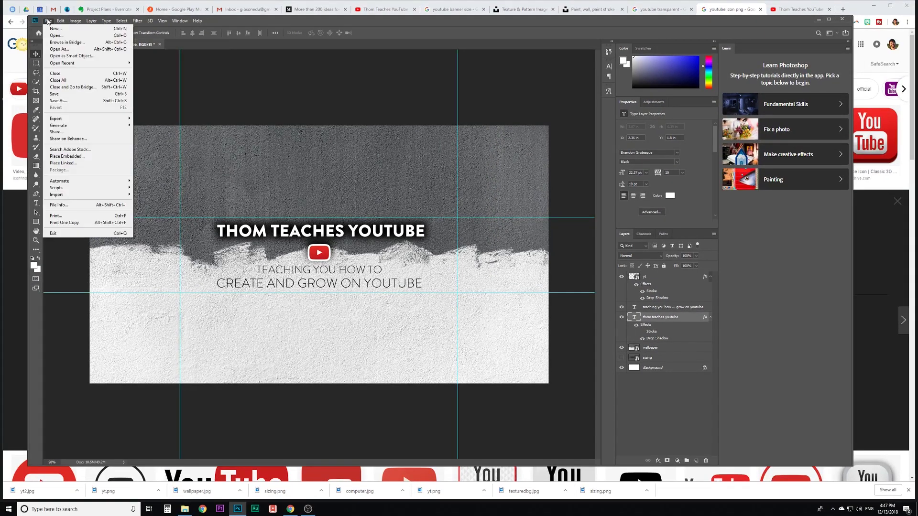
left_click(80, 94)
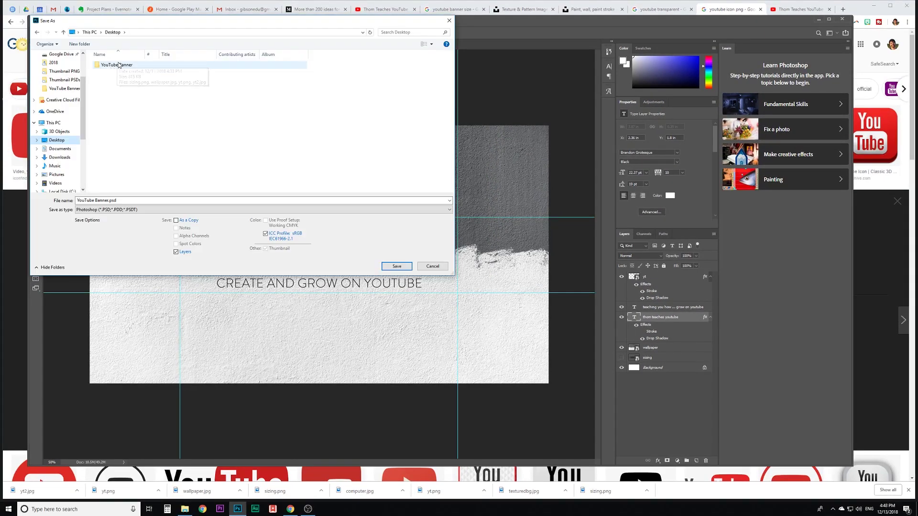
double_click(119, 68)
left_click(113, 202)
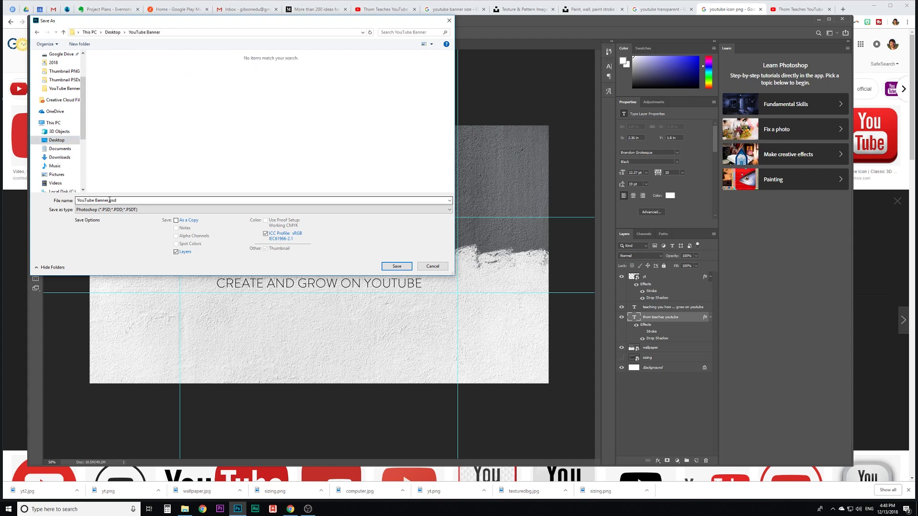
left_click(397, 266)
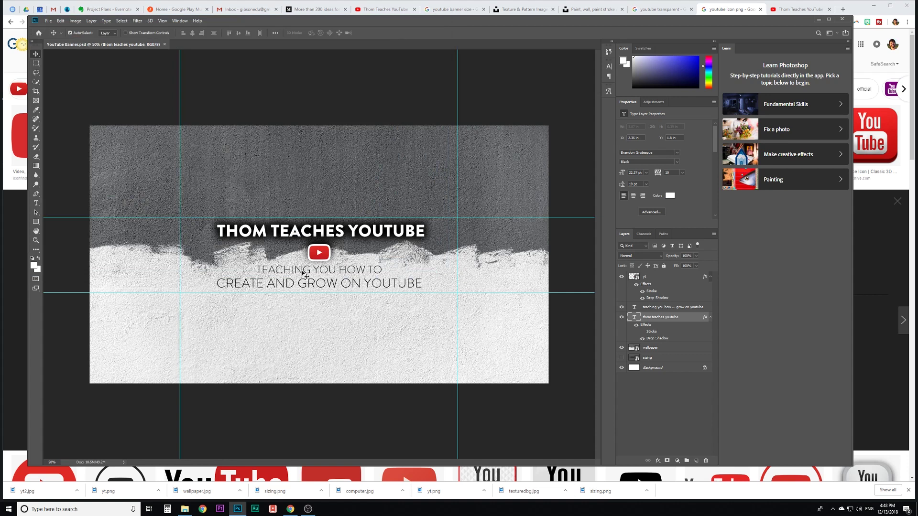
Quick-export the banner as YouTube Banner.png.
left_click(48, 21)
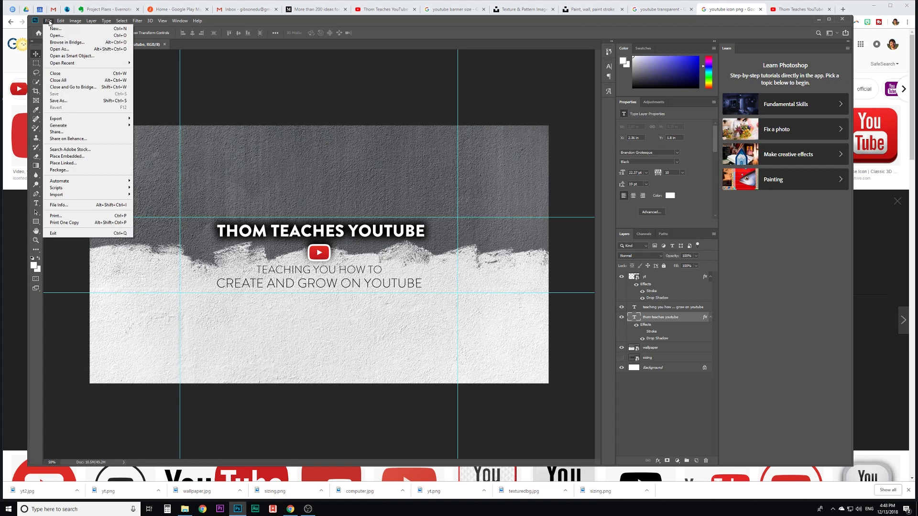
mouse_move(75, 120)
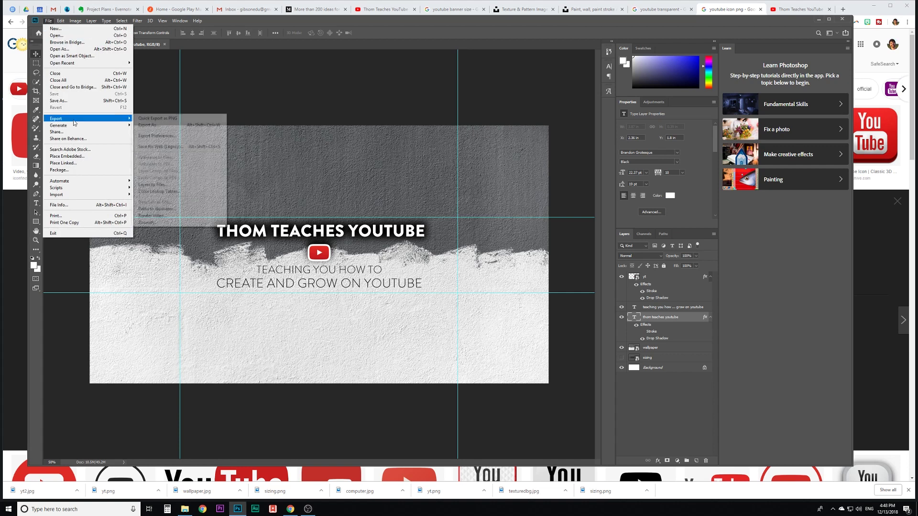
left_click(153, 120)
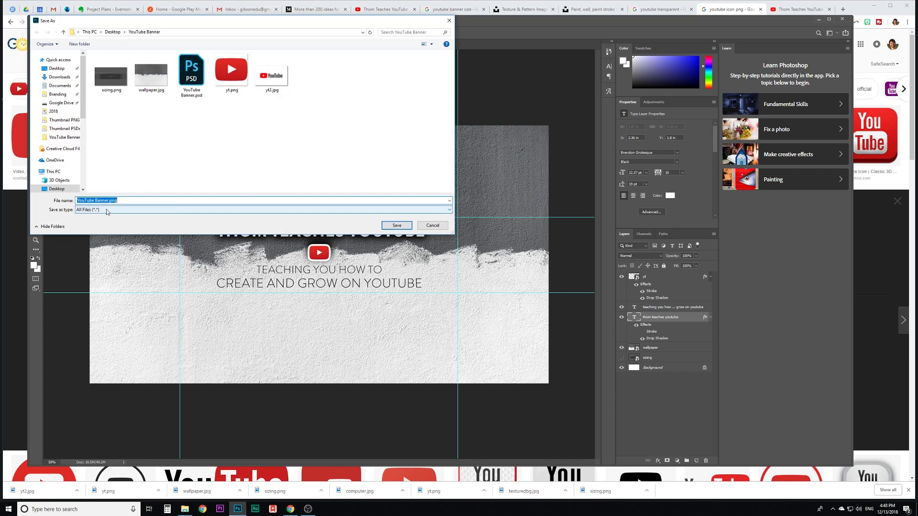
left_click(397, 226)
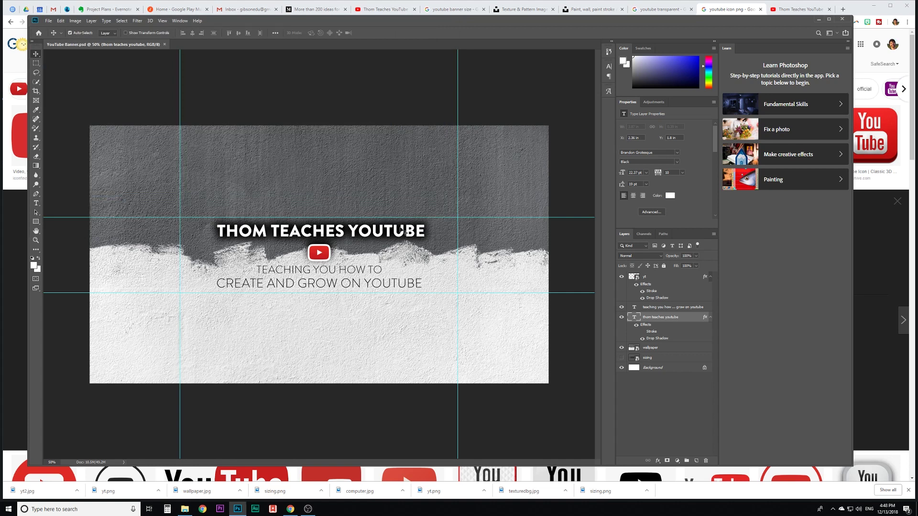
left_click(797, 10)
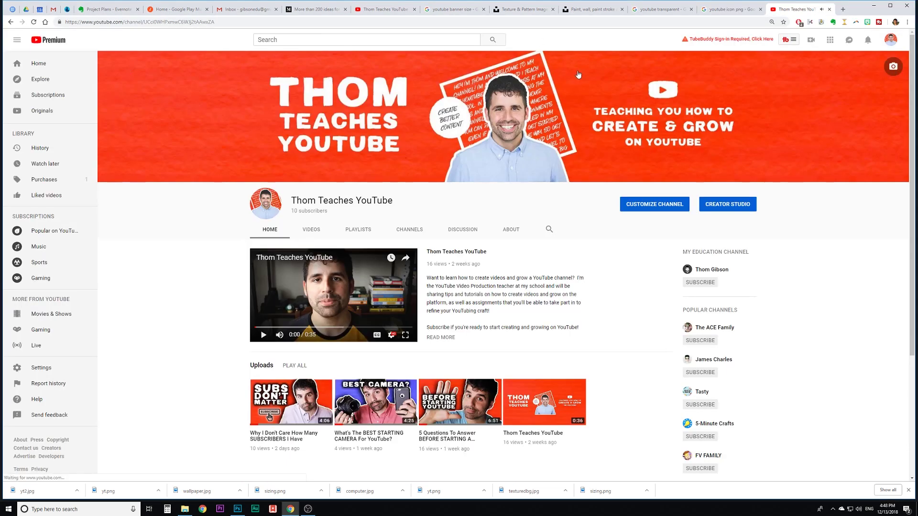
Replace the channel art with the uploaded YouTube Banner.png after checking its crop.
left_click(649, 203)
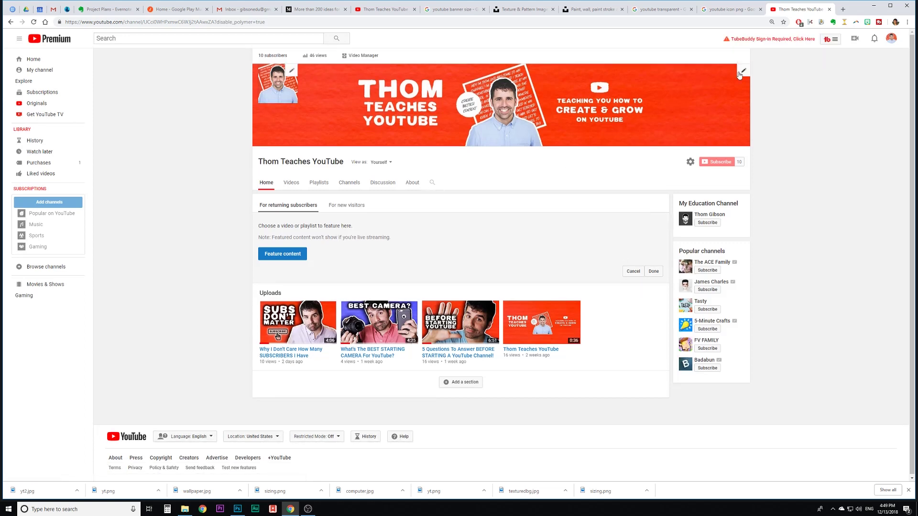
left_click(742, 73)
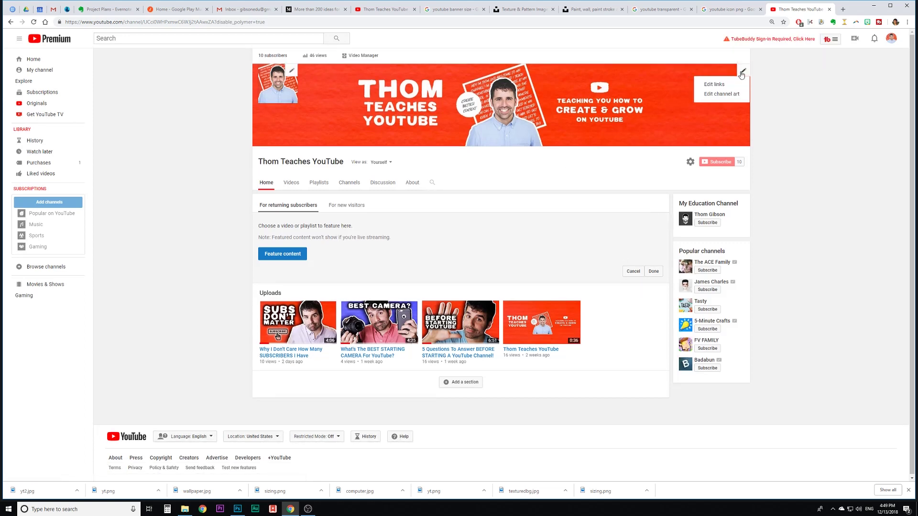
left_click(721, 94)
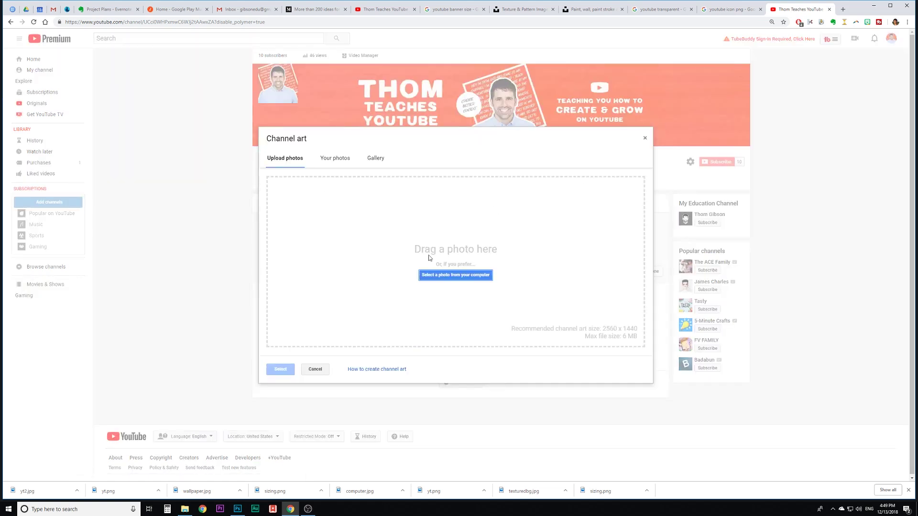
left_click(460, 278)
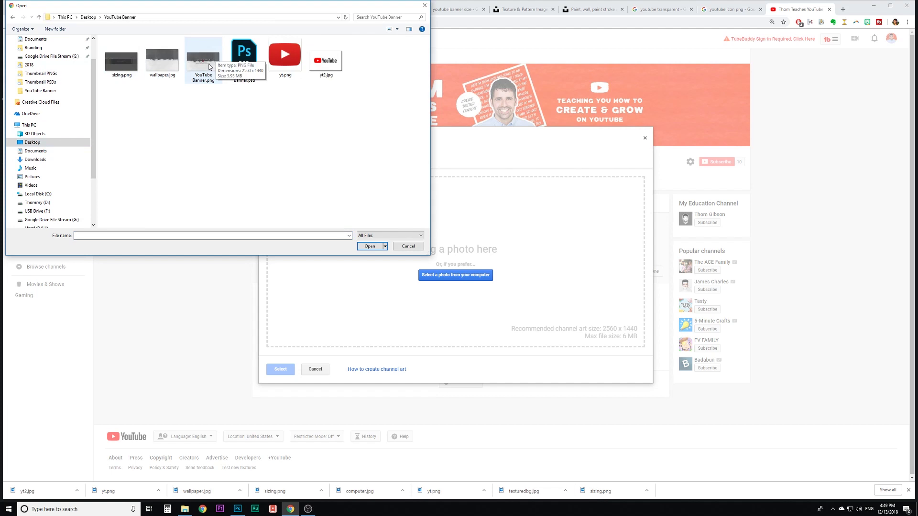
double_click(209, 67)
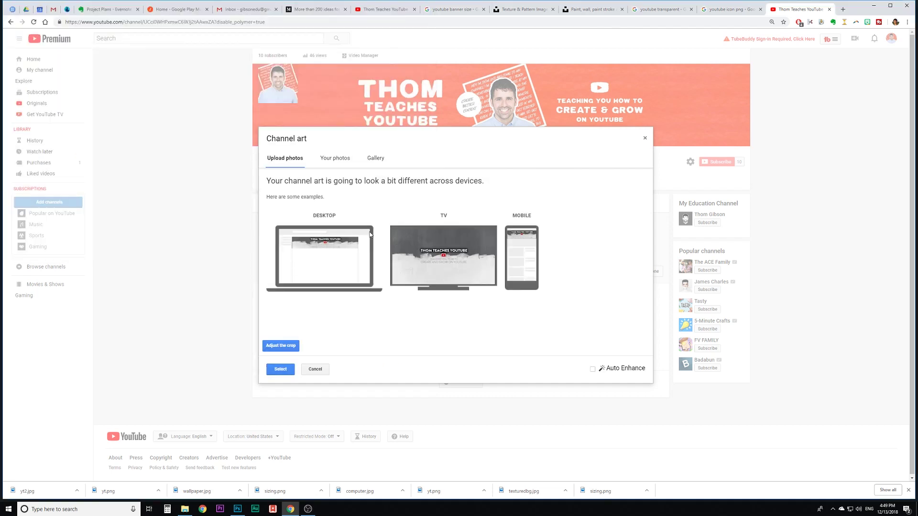
left_click(293, 349)
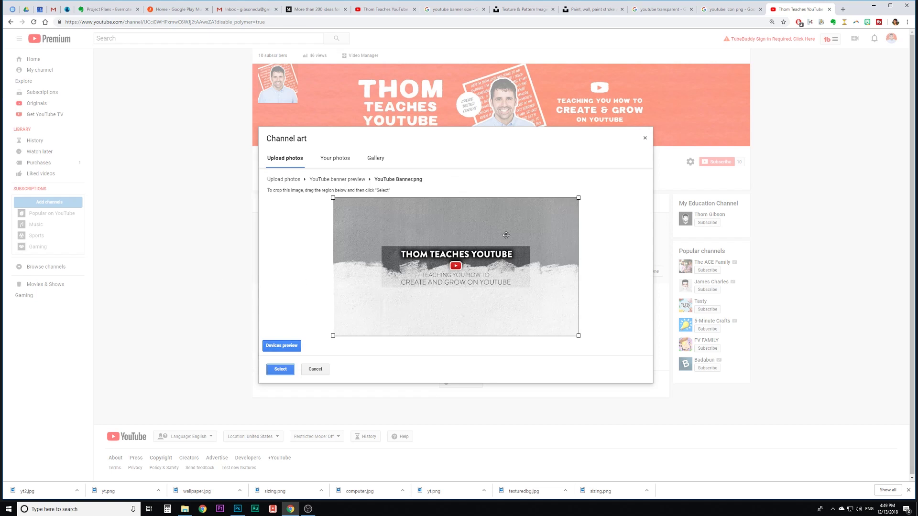
left_click(280, 370)
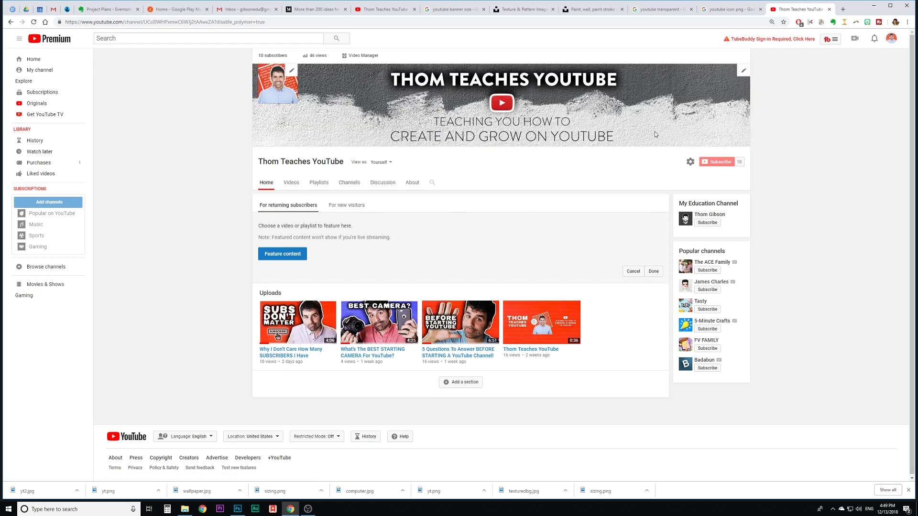